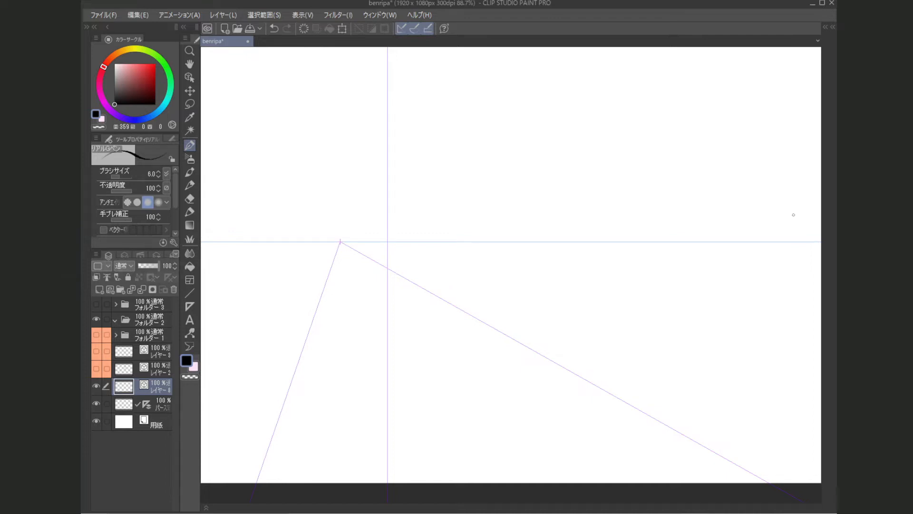
Draw the rectangular front face of a box across the horizon line, right of the vanishing point, with overshooting pen strokes snapped to the perspective ruler
{"action": "mouse_move", "coordinate": [487, 287]}
{"action": "left_mouse_down"}
{"action": "mouse_move", "coordinate": [583, 287]}
{"action": "mouse_move", "coordinate": [487, 299]}
{"action": "left_mouse_up"}
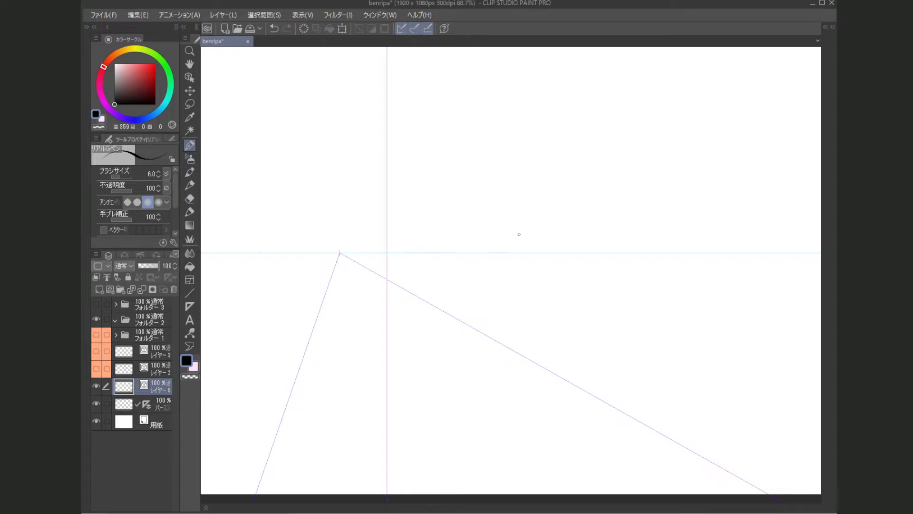
{"action": "left_click_drag", "start_coordinate": [518, 231], "coordinate": [518, 370]}
{"action": "mouse_move", "coordinate": [507, 235]}
{"action": "left_mouse_down"}
{"action": "mouse_move", "coordinate": [649, 235]}
{"action": "mouse_move", "coordinate": [634, 355]}
{"action": "left_mouse_up"}
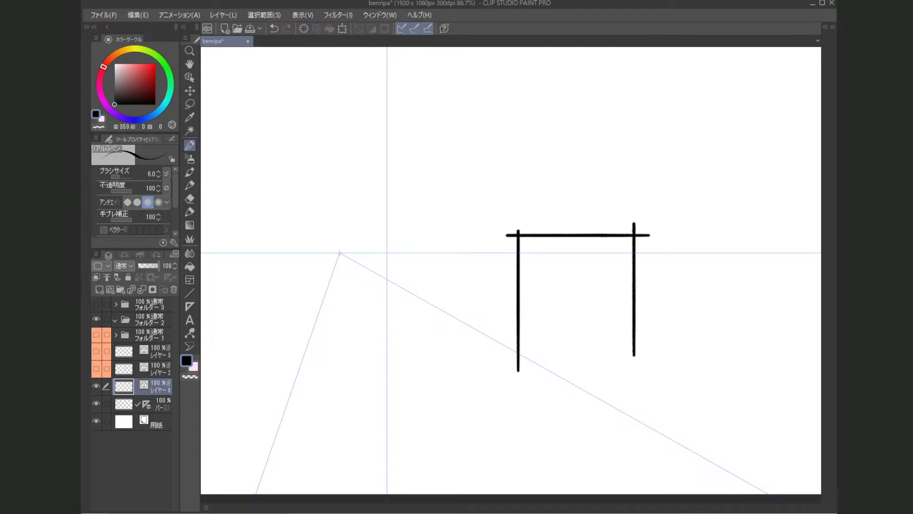
{"action": "left_click_drag", "start_coordinate": [501, 324], "coordinate": [696, 325]}
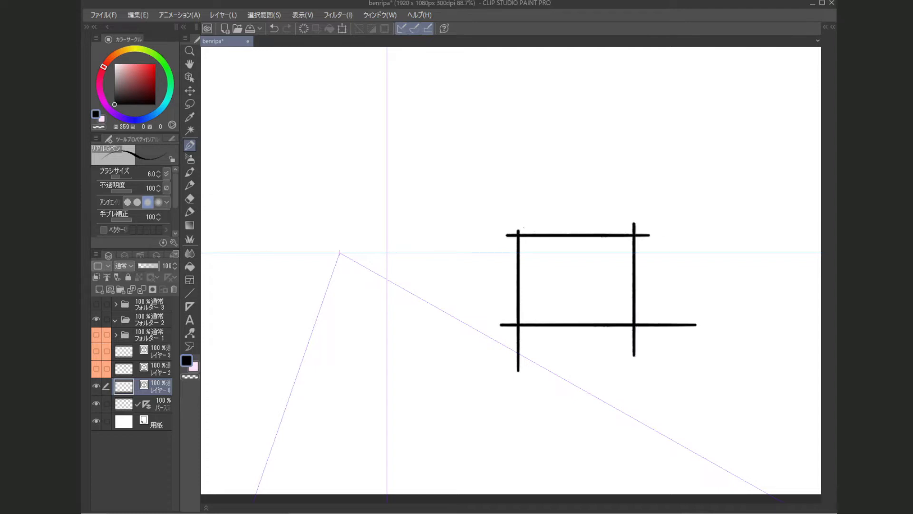
Draw the four receding edges from the front face's corners toward the vanishing point, redoing any stroke that snaps the wrong way
{"action": "left_click_drag", "start_coordinate": [518, 235], "coordinate": [449, 242]}
{"action": "left_click_drag", "start_coordinate": [633, 236], "coordinate": [523, 243]}
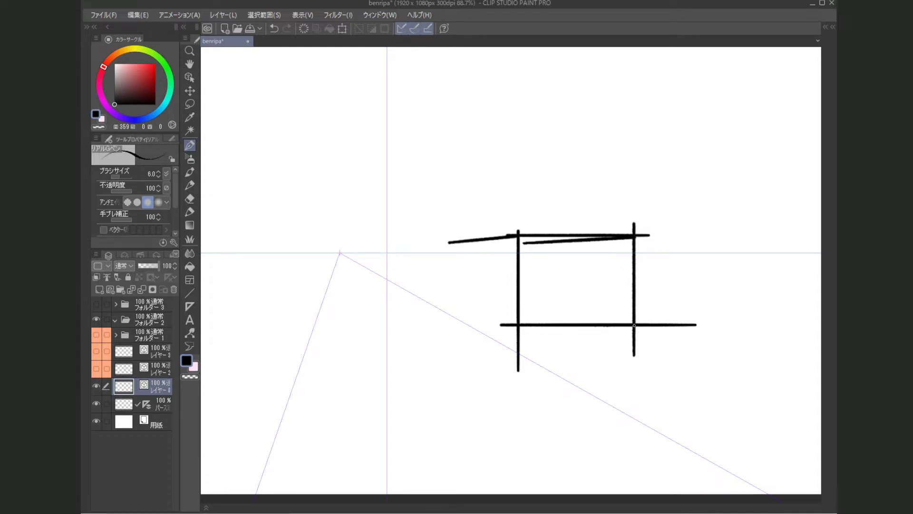
{"action": "mouse_move", "coordinate": [634, 321]}
{"action": "left_mouse_down"}
{"action": "mouse_move", "coordinate": [690, 355]}
{"action": "mouse_move", "coordinate": [635, 326]}
{"action": "mouse_move", "coordinate": [541, 303]}
{"action": "mouse_move", "coordinate": [544, 326]}
{"action": "left_mouse_up"}
{"action": "key", "text": "ctrl+z"}
{"action": "left_click_drag", "start_coordinate": [633, 324], "coordinate": [476, 287]}
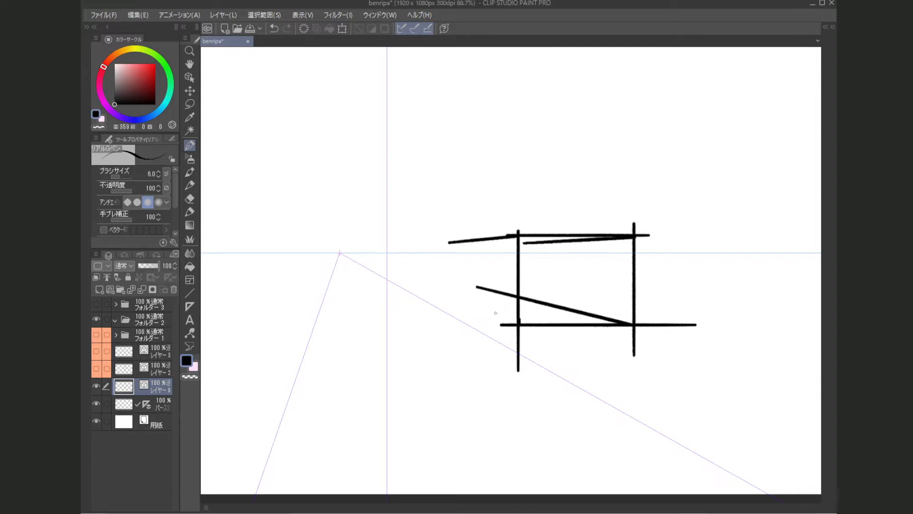
{"action": "left_click_drag", "start_coordinate": [518, 325], "coordinate": [577, 347]}
{"action": "key", "text": "ctrl+z"}
{"action": "left_click_drag", "start_coordinate": [518, 324], "coordinate": [428, 287]}
Draw the box's back face with two vertical and two horizontal lines meeting the receding edges
{"action": "left_click_drag", "start_coordinate": [465, 230], "coordinate": [465, 360]}
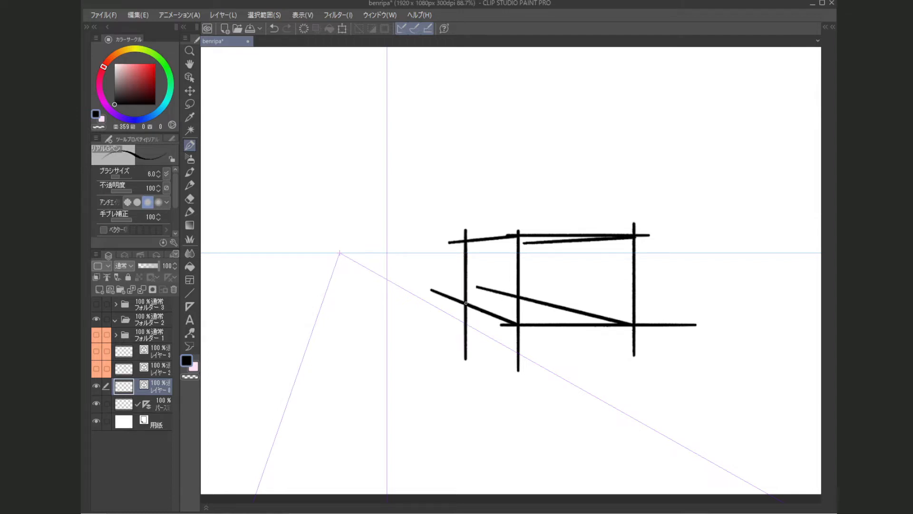
{"action": "left_click_drag", "start_coordinate": [467, 303], "coordinate": [611, 304]}
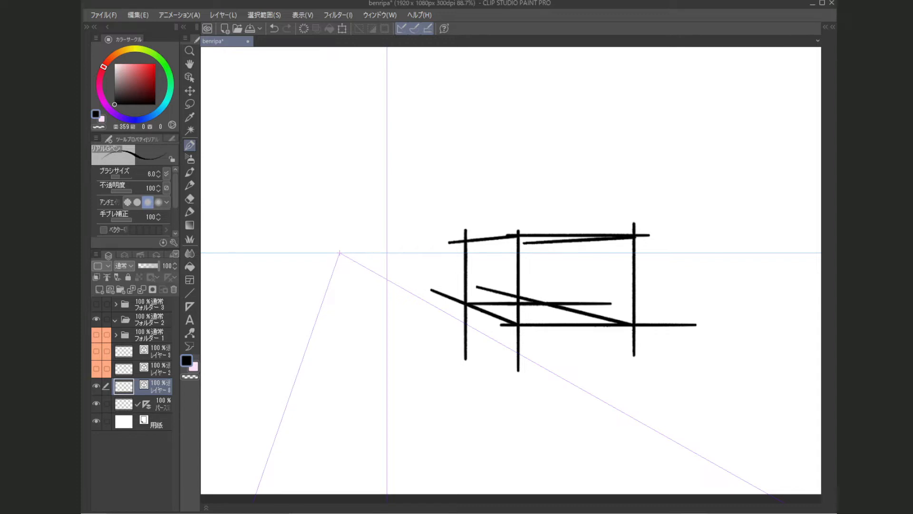
{"action": "left_click_drag", "start_coordinate": [464, 242], "coordinate": [538, 236]}
{"action": "key", "text": "ctrl+z"}
{"action": "mouse_move", "coordinate": [465, 242]}
{"action": "left_mouse_down"}
{"action": "mouse_move", "coordinate": [416, 248]}
{"action": "mouse_move", "coordinate": [527, 242]}
{"action": "mouse_move", "coordinate": [603, 260]}
{"action": "left_mouse_up"}
{"action": "key", "text": "ctrl+z"}
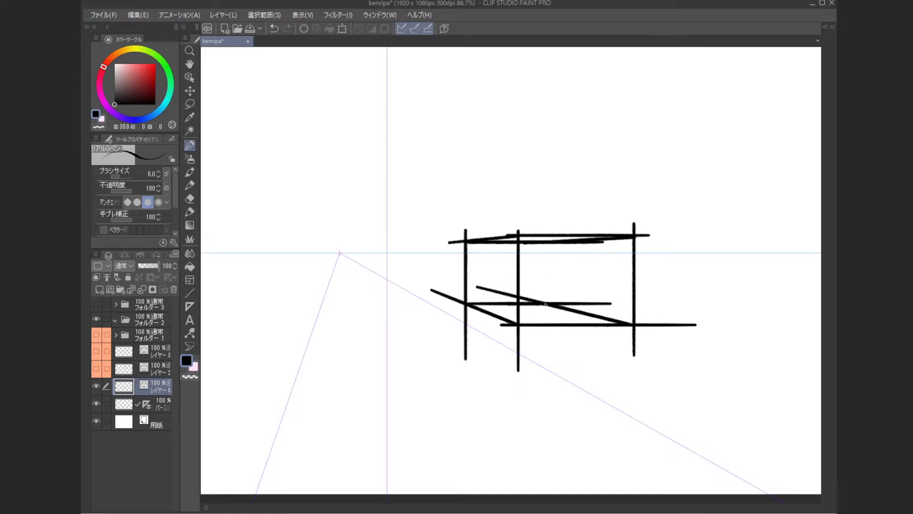
{"action": "left_click_drag", "start_coordinate": [545, 303], "coordinate": [545, 218]}
Reduce the vector eraser's size to 6.0 and trim the line overshoots past the box's left back edge
{"action": "left_click_drag", "start_coordinate": [455, 269], "coordinate": [453, 265]}
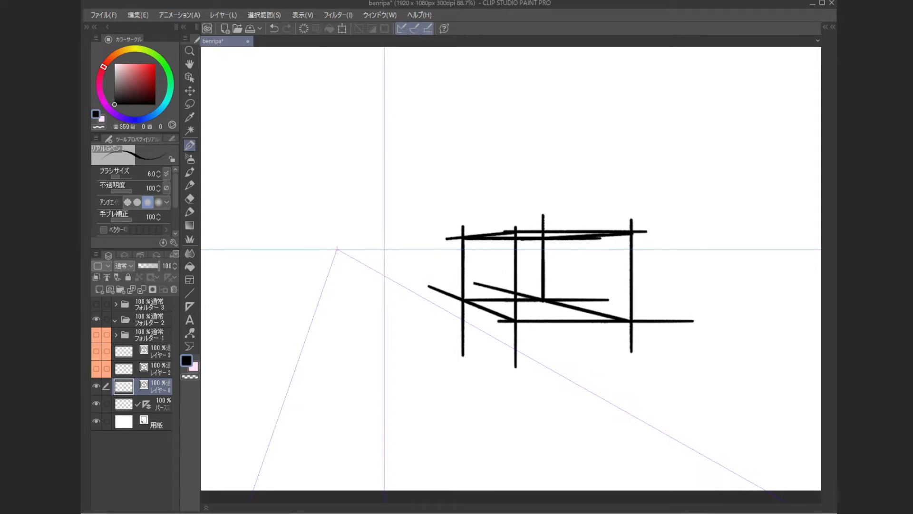
{"action": "left_click", "coordinate": [194, 200]}
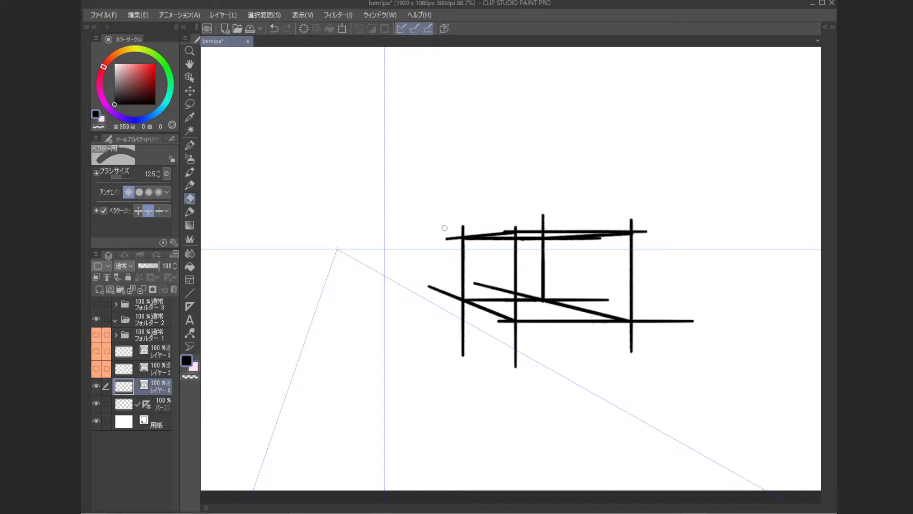
{"action": "key", "text": "bracketleft"}
{"action": "key", "text": "bracketleft"}
{"action": "key", "text": "bracketleft"}
{"action": "key", "text": "bracketleft"}
{"action": "key", "text": "bracketleft"}
{"action": "left_click", "coordinate": [452, 238]}
{"action": "left_click", "coordinate": [445, 293]}
{"action": "left_click", "coordinate": [463, 333]}
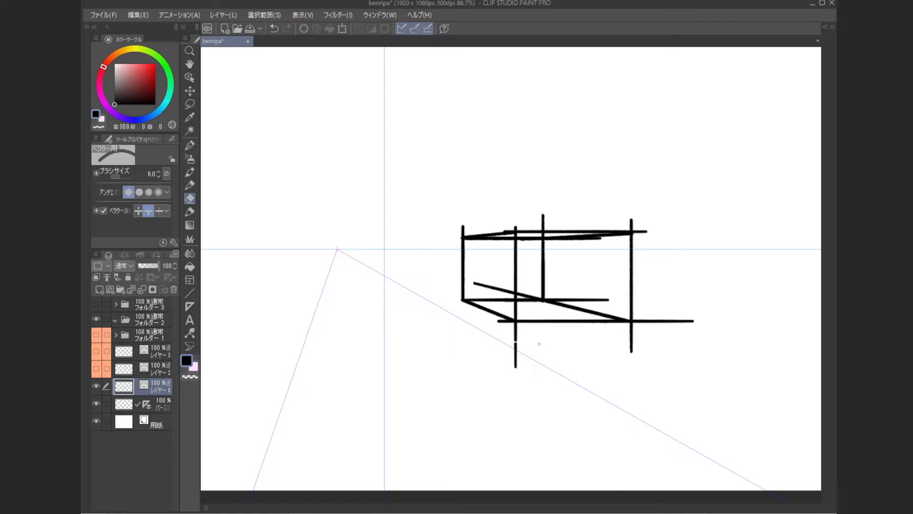
Erase the line ends sticking out below, to the right of and above the box with the vector eraser
{"action": "left_click", "coordinate": [515, 350]}
{"action": "left_click", "coordinate": [632, 339]}
{"action": "left_click", "coordinate": [665, 322]}
{"action": "left_click", "coordinate": [641, 232]}
{"action": "left_click", "coordinate": [631, 224]}
{"action": "left_click", "coordinate": [543, 221]}
{"action": "left_click", "coordinate": [463, 230]}
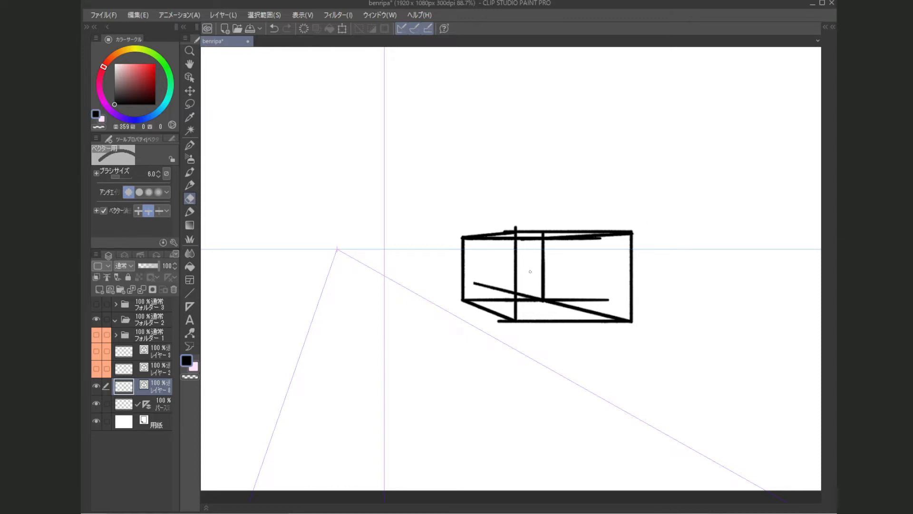
Erase the excess line ends at the box's back corners and front lower-left corner, tidying the upper edges
{"action": "scroll", "coordinate": [502, 282], "scroll_direction": "up", "scroll_amount": 2}
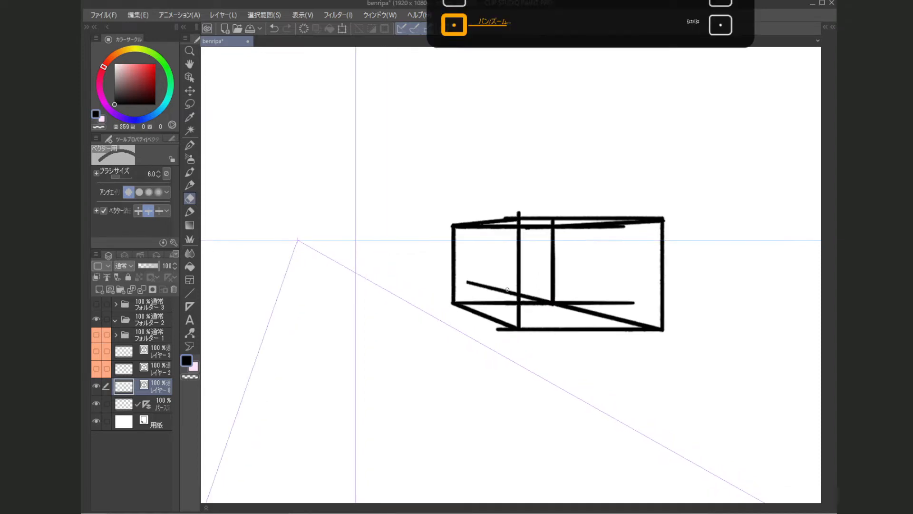
{"action": "left_click", "coordinate": [494, 289]}
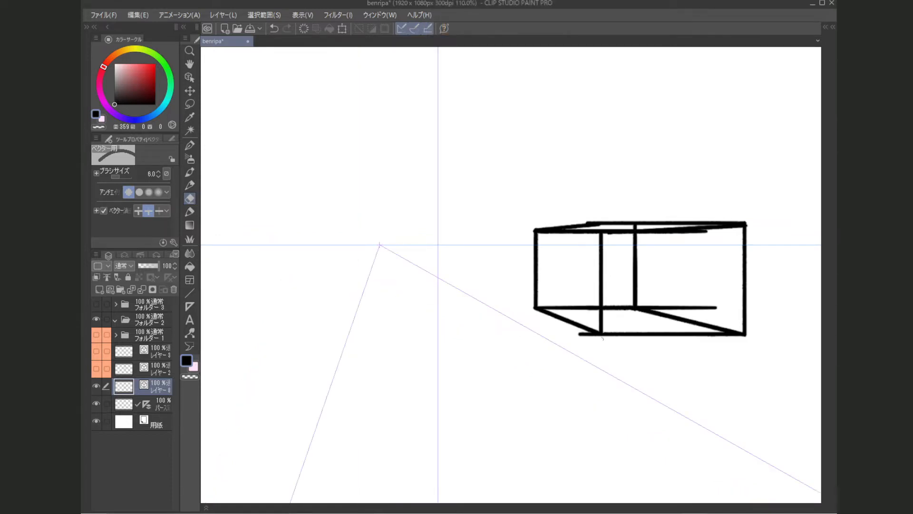
{"action": "left_click_drag", "start_coordinate": [567, 281], "coordinate": [546, 287]}
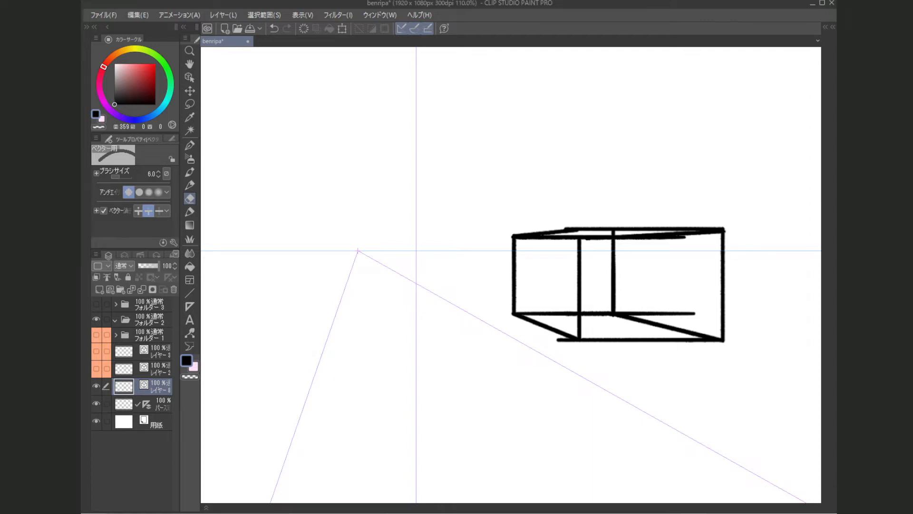
{"action": "mouse_move", "coordinate": [640, 305]}
{"action": "left_mouse_down"}
{"action": "mouse_move", "coordinate": [608, 292]}
{"action": "mouse_move", "coordinate": [642, 306]}
{"action": "left_mouse_up"}
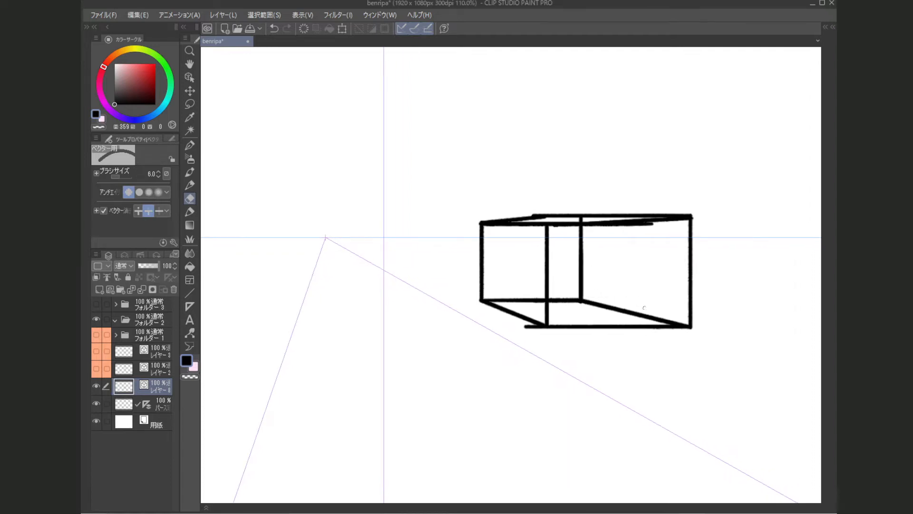
{"action": "left_click_drag", "start_coordinate": [528, 328], "coordinate": [528, 323]}
{"action": "left_click_drag", "start_coordinate": [632, 269], "coordinate": [622, 278]}
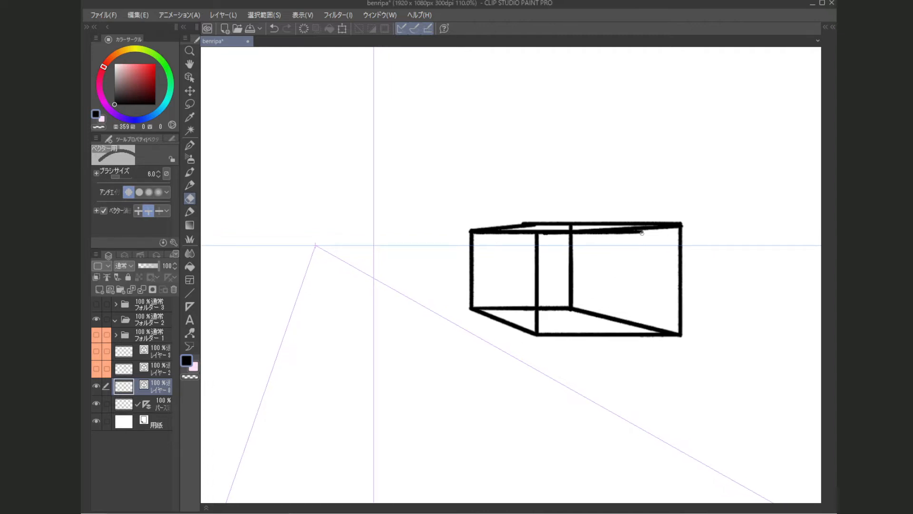
{"action": "left_click", "coordinate": [626, 236]}
{"action": "left_click_drag", "start_coordinate": [569, 227], "coordinate": [574, 229]}
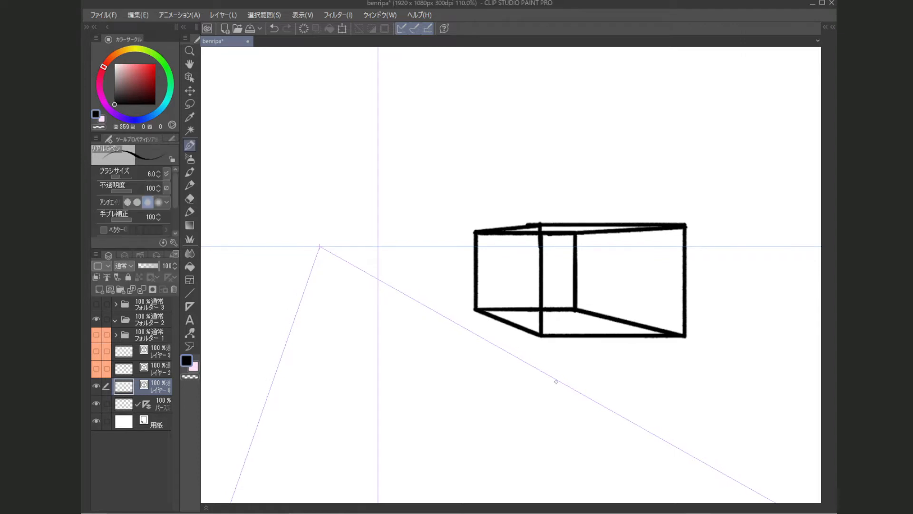
Switch to the straight line (直線) tool and show its sub tool list
{"action": "mouse_move", "coordinate": [602, 385]}
{"action": "left_mouse_down"}
{"action": "mouse_move", "coordinate": [619, 377]}
{"action": "mouse_move", "coordinate": [611, 393]}
{"action": "left_mouse_up"}
{"action": "scroll", "coordinate": [612, 393], "scroll_direction": "down", "scroll_amount": 3}
{"action": "left_click_drag", "start_coordinate": [584, 431], "coordinate": [592, 316]}
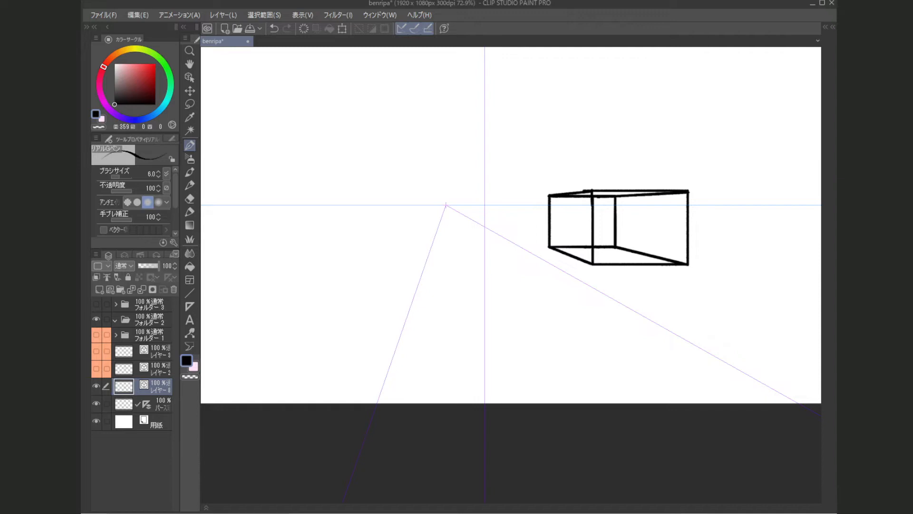
{"action": "left_click", "coordinate": [193, 292]}
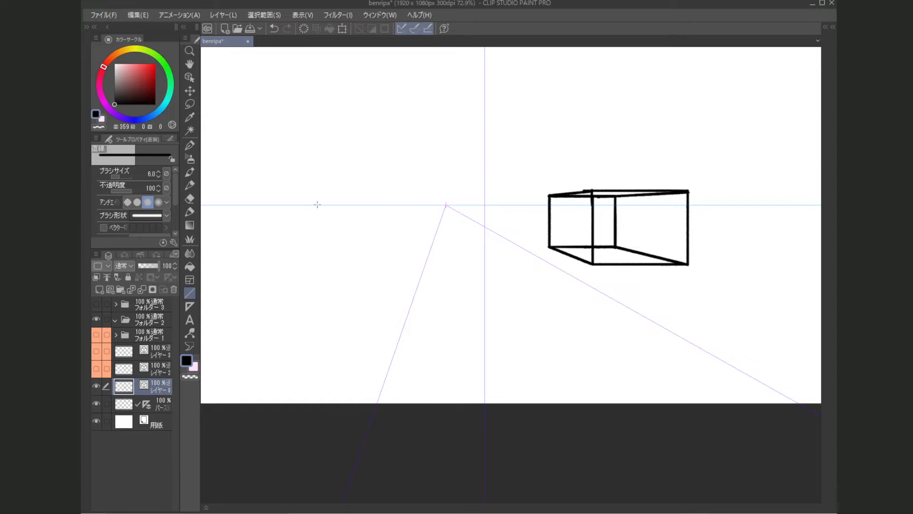
{"action": "key", "text": "F7"}
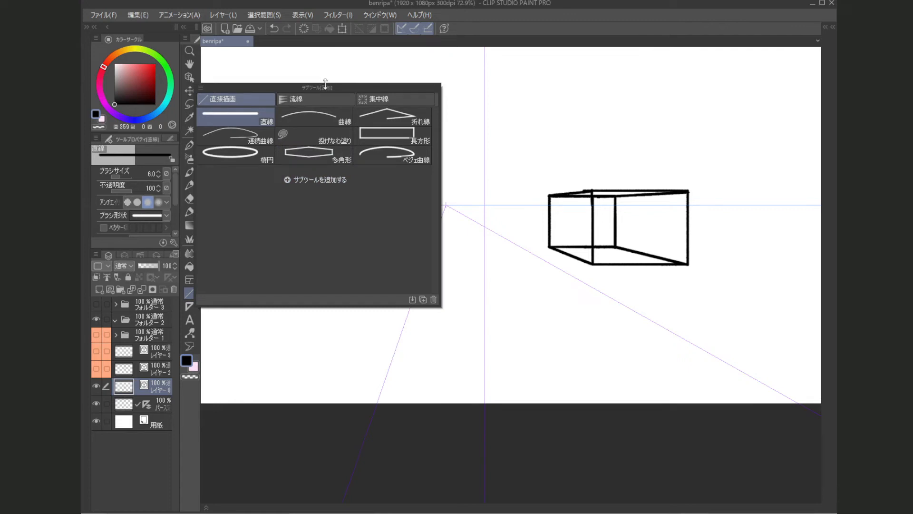
{"action": "left_click_drag", "start_coordinate": [327, 88], "coordinate": [346, 93]}
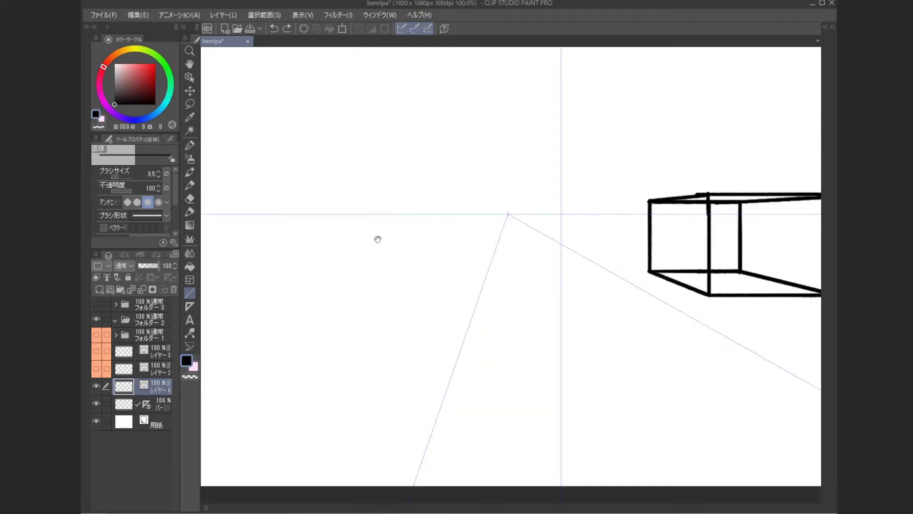
Draw a square left of the vanishing point with straight lines, plus a line from its upper-right corner toward the vanishing point
{"action": "mouse_move", "coordinate": [377, 238]}
{"action": "left_mouse_down"}
{"action": "mouse_move", "coordinate": [457, 235]}
{"action": "mouse_move", "coordinate": [389, 236]}
{"action": "mouse_move", "coordinate": [513, 218]}
{"action": "left_mouse_up"}
{"action": "mouse_move", "coordinate": [406, 202]}
{"action": "left_mouse_down"}
{"action": "mouse_move", "coordinate": [404, 219]}
{"action": "mouse_move", "coordinate": [446, 252]}
{"action": "left_mouse_up"}
{"action": "left_click_drag", "start_coordinate": [372, 192], "coordinate": [372, 278]}
{"action": "mouse_move", "coordinate": [372, 193]}
{"action": "left_mouse_down"}
{"action": "mouse_move", "coordinate": [458, 193]}
{"action": "mouse_move", "coordinate": [457, 279]}
{"action": "left_mouse_up"}
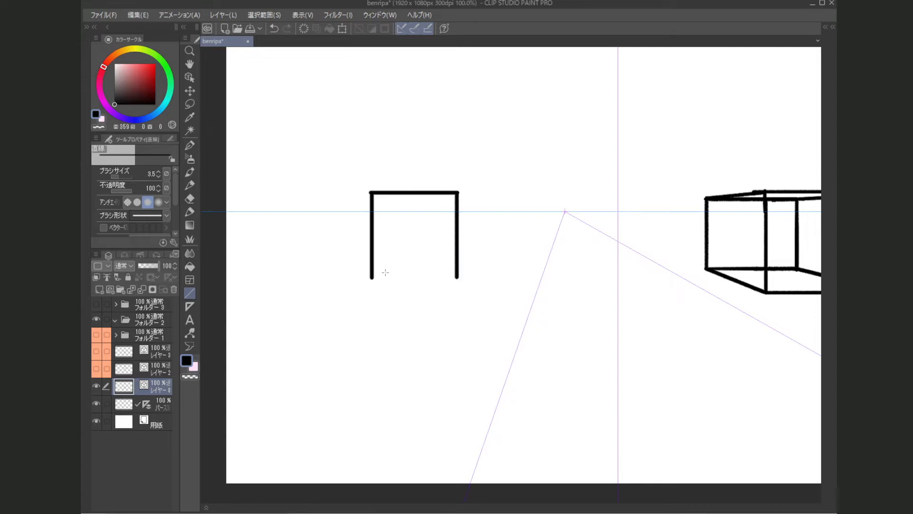
{"action": "left_click_drag", "start_coordinate": [372, 275], "coordinate": [458, 278]}
{"action": "mouse_move", "coordinate": [472, 208]}
{"action": "left_mouse_down"}
{"action": "mouse_move", "coordinate": [452, 208]}
{"action": "mouse_move", "coordinate": [470, 235]}
{"action": "left_mouse_up"}
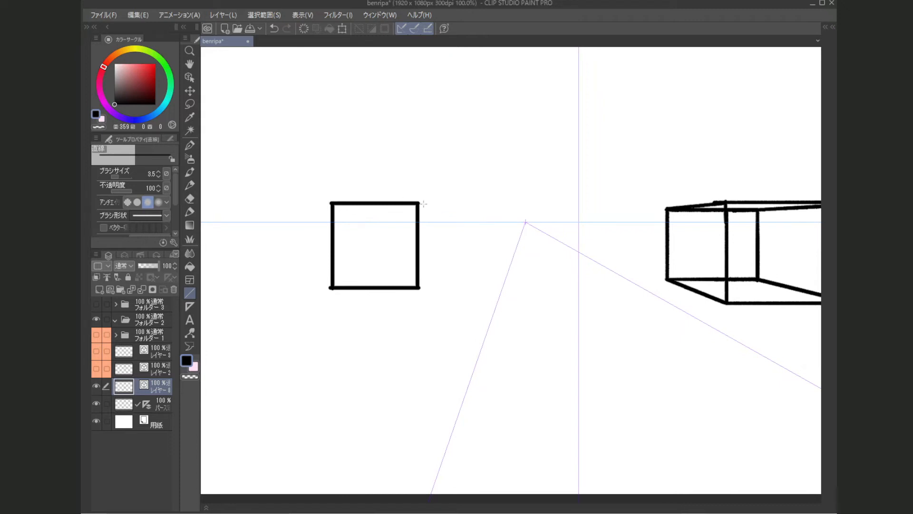
{"action": "mouse_move", "coordinate": [418, 203]}
{"action": "left_mouse_down"}
{"action": "mouse_move", "coordinate": [526, 231]}
{"action": "mouse_move", "coordinate": [520, 145]}
{"action": "mouse_move", "coordinate": [484, 79]}
{"action": "mouse_move", "coordinate": [520, 104]}
{"action": "mouse_move", "coordinate": [548, 151]}
{"action": "mouse_move", "coordinate": [532, 163]}
{"action": "mouse_move", "coordinate": [524, 222]}
{"action": "mouse_move", "coordinate": [516, 173]}
{"action": "mouse_move", "coordinate": [517, 221]}
{"action": "mouse_move", "coordinate": [526, 222]}
{"action": "mouse_move", "coordinate": [529, 189]}
{"action": "mouse_move", "coordinate": [529, 210]}
{"action": "mouse_move", "coordinate": [529, 192]}
{"action": "mouse_move", "coordinate": [460, 117]}
{"action": "mouse_move", "coordinate": [342, 169]}
{"action": "mouse_move", "coordinate": [495, 152]}
{"action": "mouse_move", "coordinate": [520, 221]}
{"action": "mouse_move", "coordinate": [525, 189]}
{"action": "mouse_move", "coordinate": [527, 222]}
{"action": "left_mouse_up"}
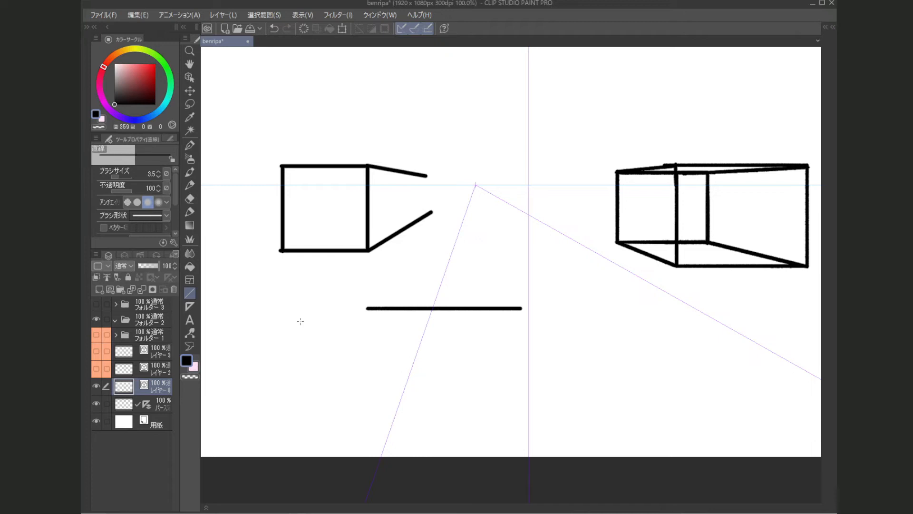
Draw several parallel horizontal lines above the square with the straight line tool
{"action": "left_click_drag", "start_coordinate": [300, 320], "coordinate": [316, 210]}
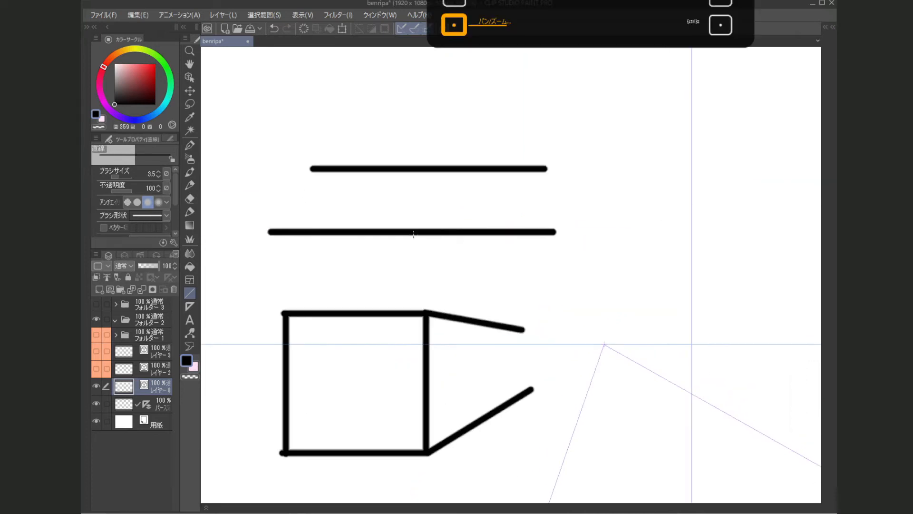
{"action": "left_click_drag", "start_coordinate": [302, 236], "coordinate": [356, 227]}
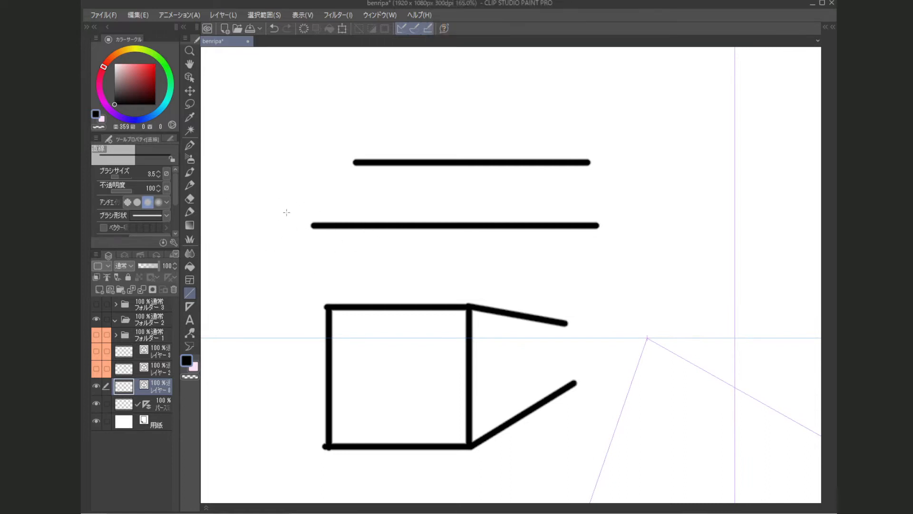
{"action": "left_click_drag", "start_coordinate": [313, 250], "coordinate": [581, 251]}
{"action": "left_click_drag", "start_coordinate": [311, 272], "coordinate": [589, 290]}
{"action": "left_click_drag", "start_coordinate": [315, 210], "coordinate": [555, 207]}
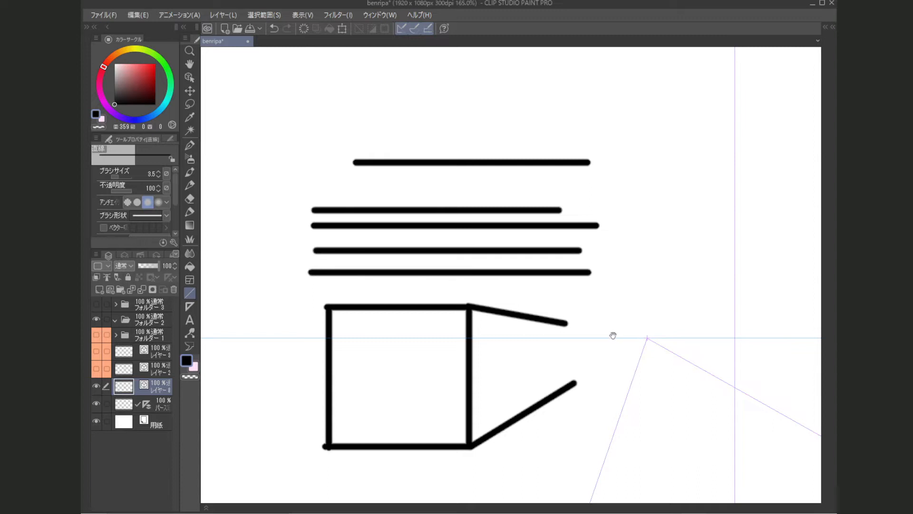
Open the straight line tool's detailed settings and look through their categories, ending on the brush shape (ブラシ形状) presets
{"action": "scroll", "coordinate": [613, 336], "scroll_direction": "down", "scroll_amount": 4}
{"action": "left_click_drag", "start_coordinate": [626, 347], "coordinate": [580, 297]}
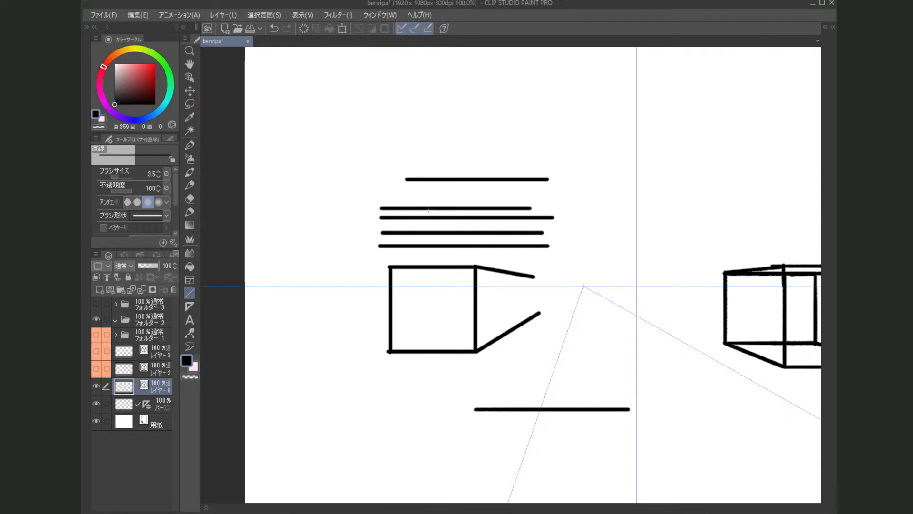
{"action": "left_click", "coordinate": [173, 241]}
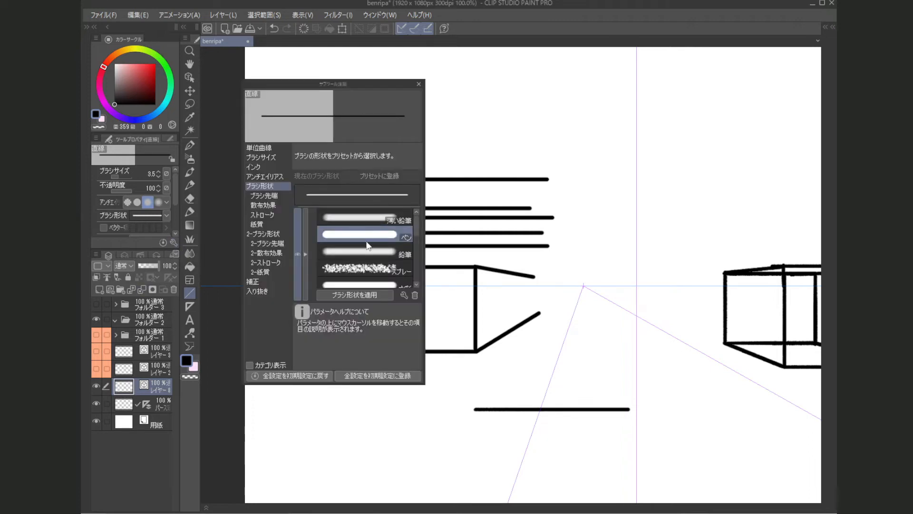
{"action": "left_click", "coordinate": [262, 176]}
{"action": "left_click", "coordinate": [267, 186]}
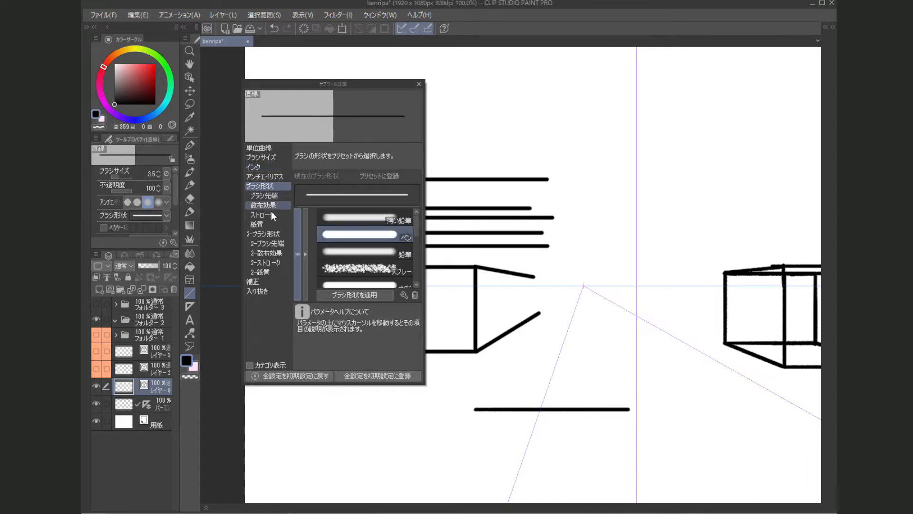
{"action": "left_click", "coordinate": [258, 157]}
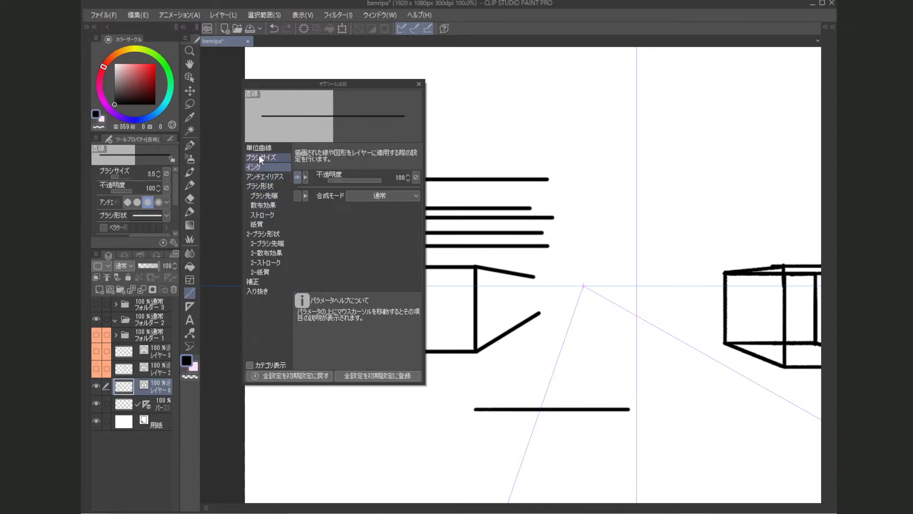
{"action": "left_click", "coordinate": [270, 186]}
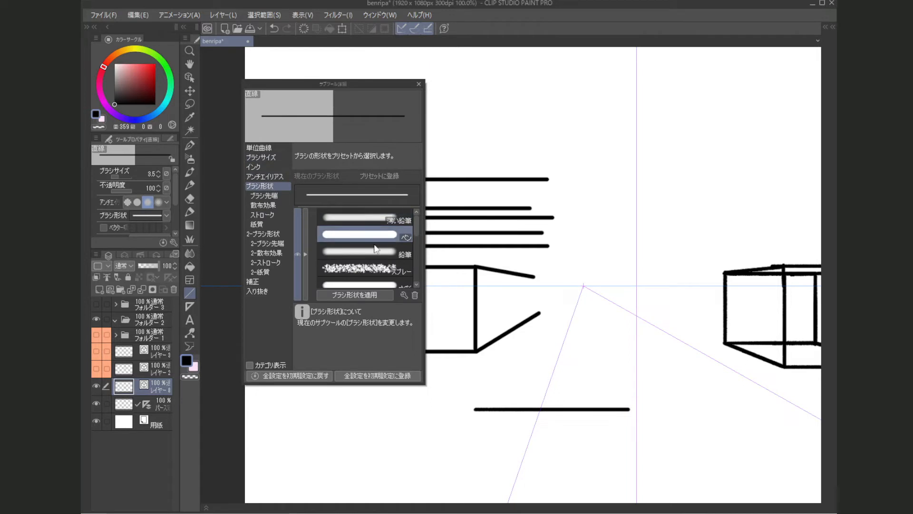
Look through the brush shape presets, selecting 薄い鉛筆 and 鉛筆 before going back to ペン
{"action": "mouse_move", "coordinate": [417, 229]}
{"action": "left_mouse_down"}
{"action": "mouse_move", "coordinate": [416, 242]}
{"action": "mouse_move", "coordinate": [418, 223]}
{"action": "left_mouse_up"}
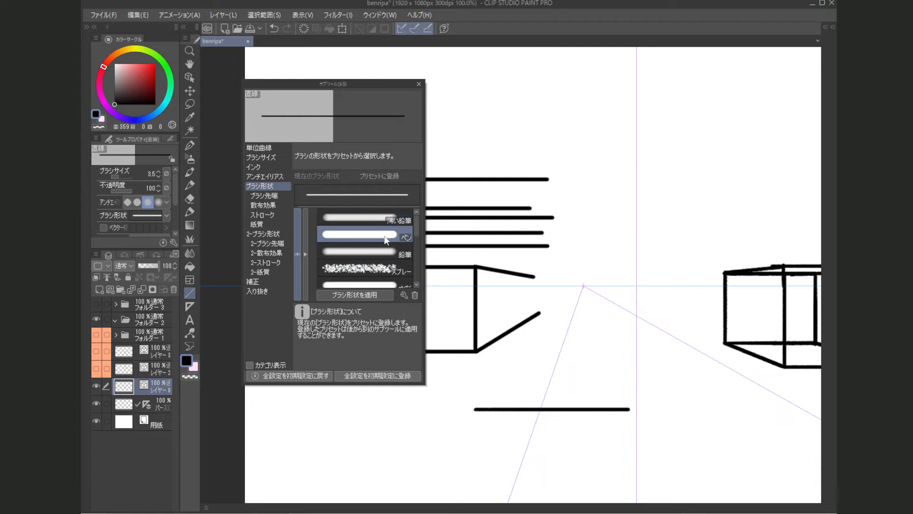
{"action": "left_click", "coordinate": [369, 216]}
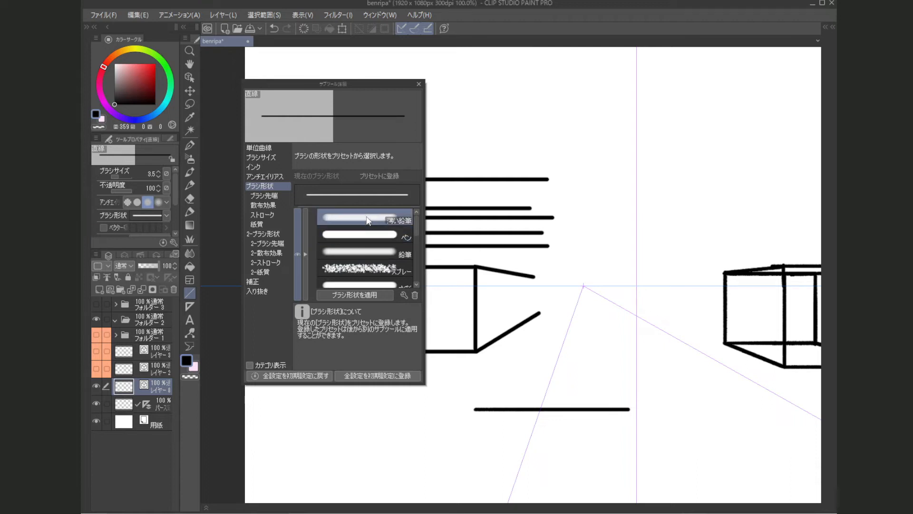
{"action": "left_click", "coordinate": [386, 253]}
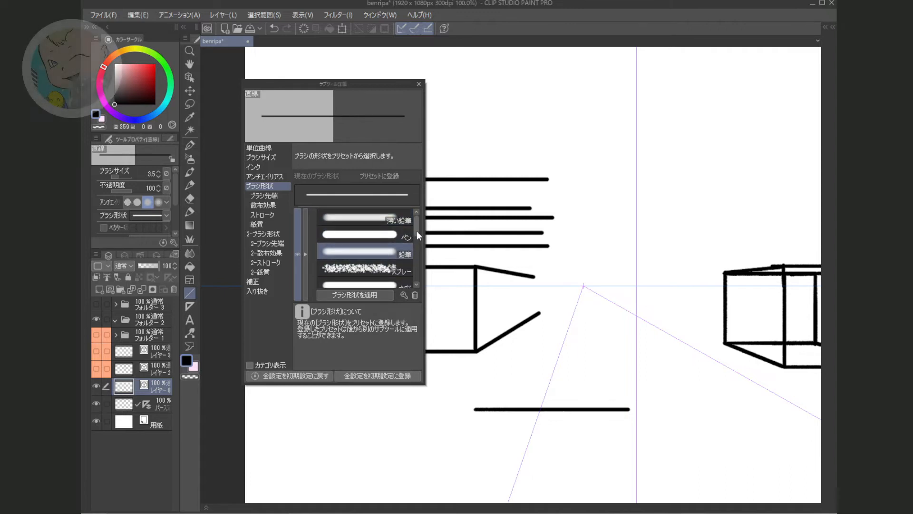
{"action": "left_click", "coordinate": [383, 235]}
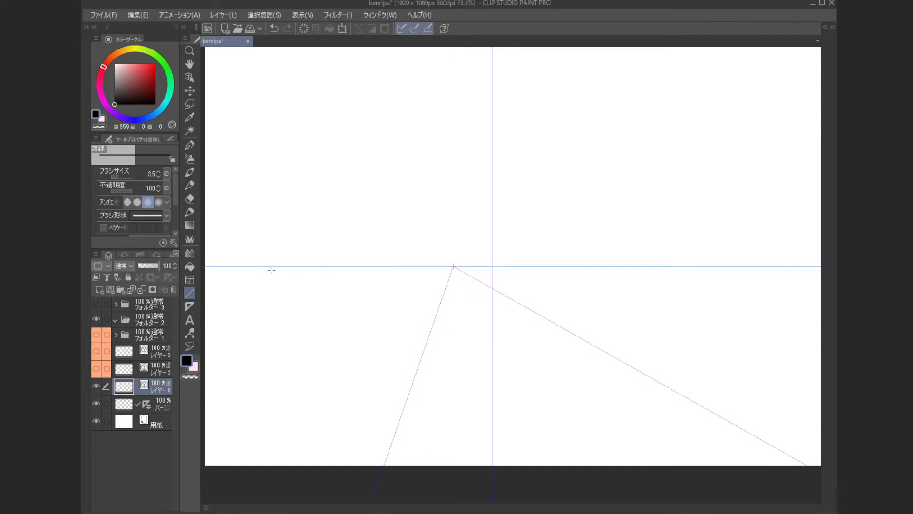
Switch from the straight line to the rectangle (長方形) sub tool in the direct draw group
{"action": "key", "text": "F7"}
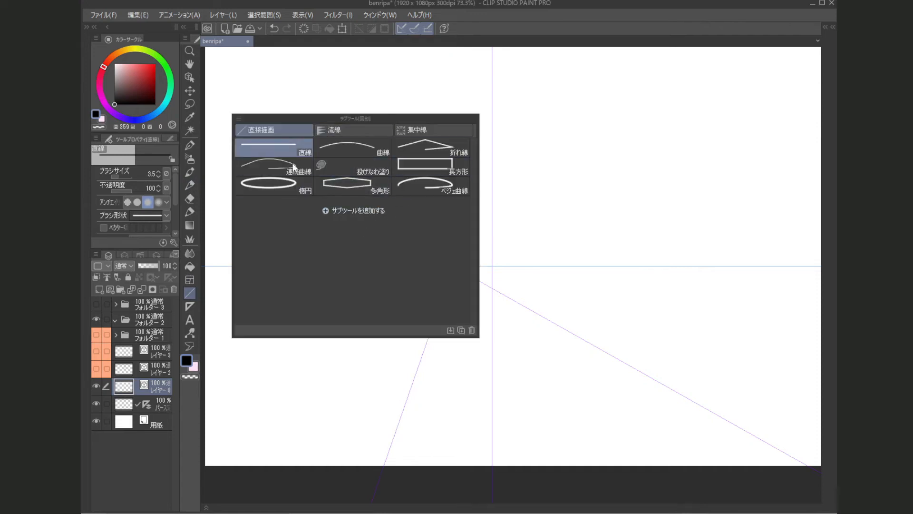
{"action": "left_click", "coordinate": [444, 170]}
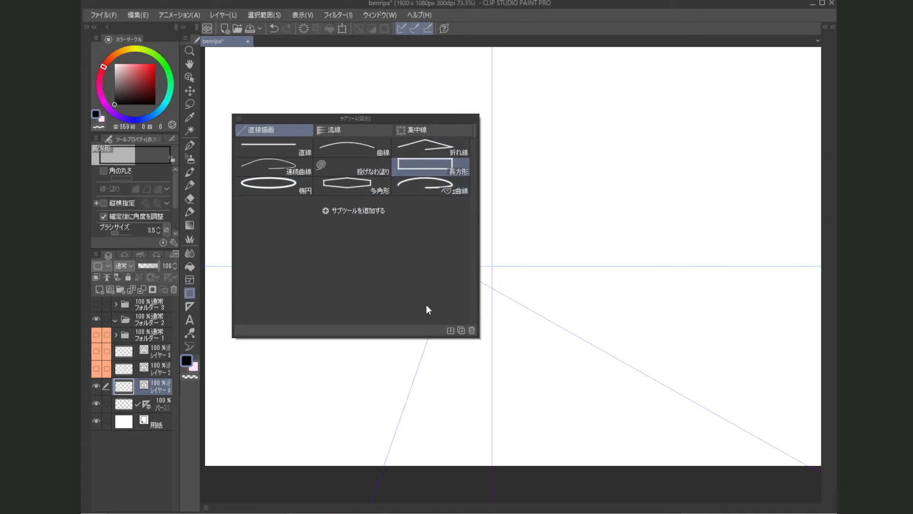
{"action": "key", "text": "Escape"}
Draw a box's side face as a rectangle receding to the vanishing point, and a front-facing square joined to its near edge
{"action": "left_click_drag", "start_coordinate": [394, 236], "coordinate": [470, 211]}
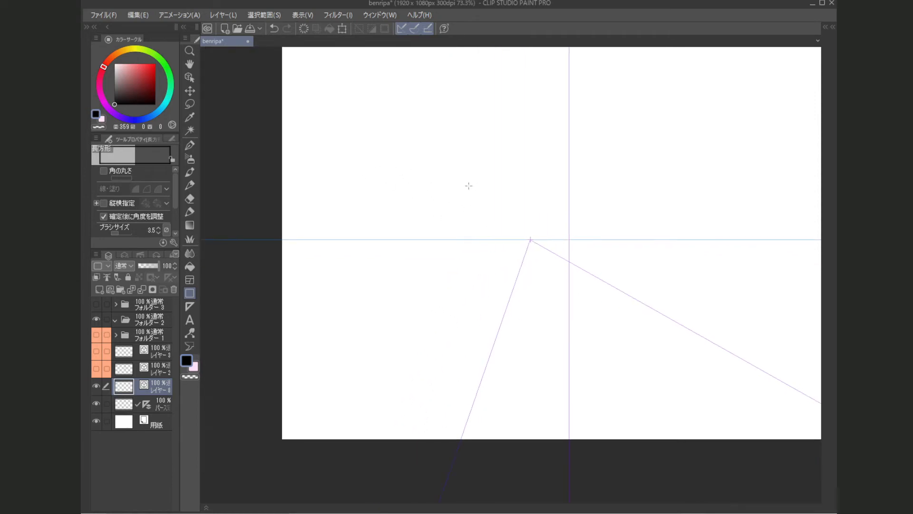
{"action": "left_click_drag", "start_coordinate": [439, 177], "coordinate": [418, 171]}
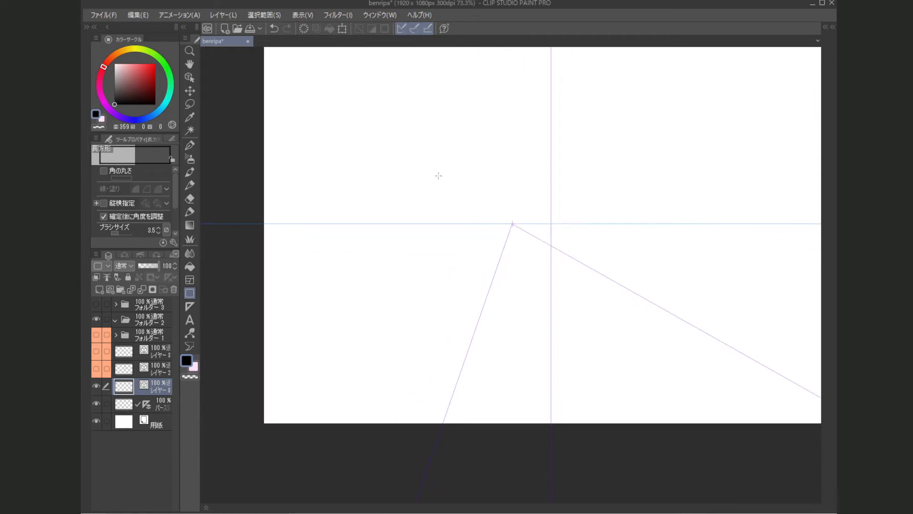
{"action": "left_click_drag", "start_coordinate": [408, 164], "coordinate": [393, 179]}
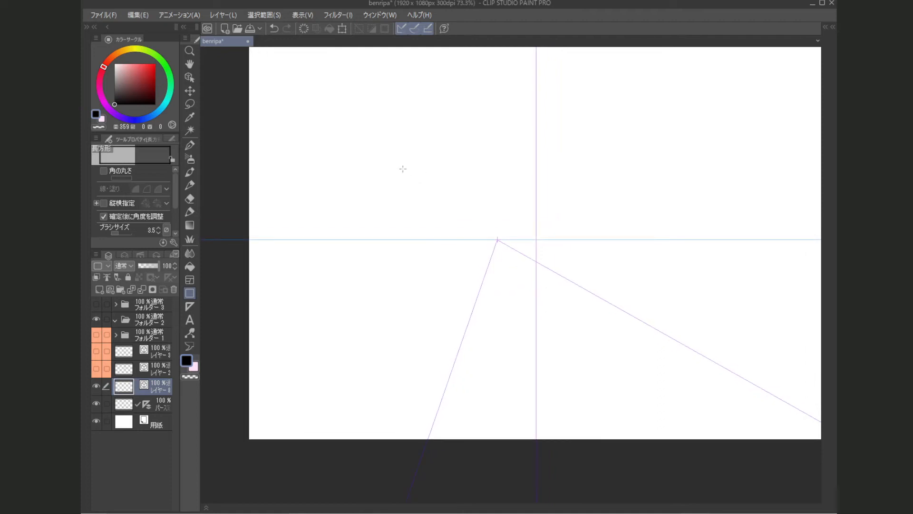
{"action": "scroll", "coordinate": [446, 197], "scroll_direction": "down", "scroll_amount": 1}
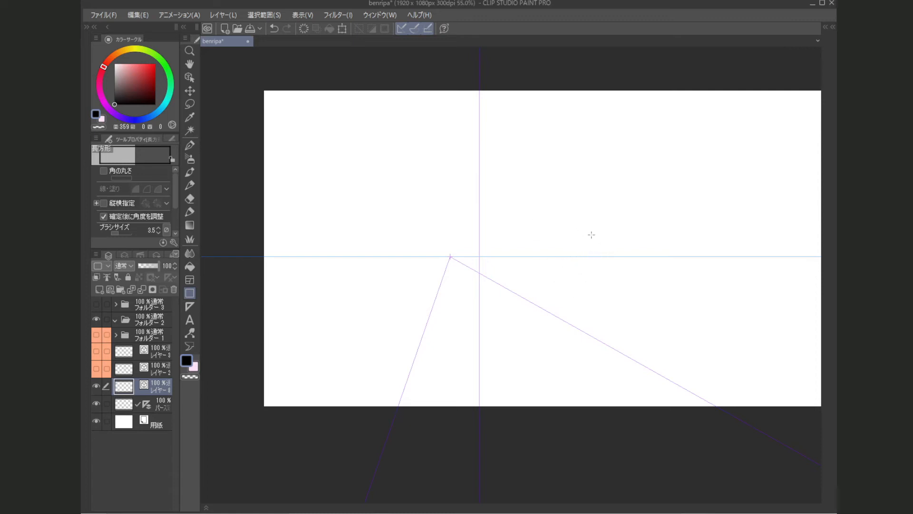
{"action": "left_click_drag", "start_coordinate": [595, 233], "coordinate": [693, 305]}
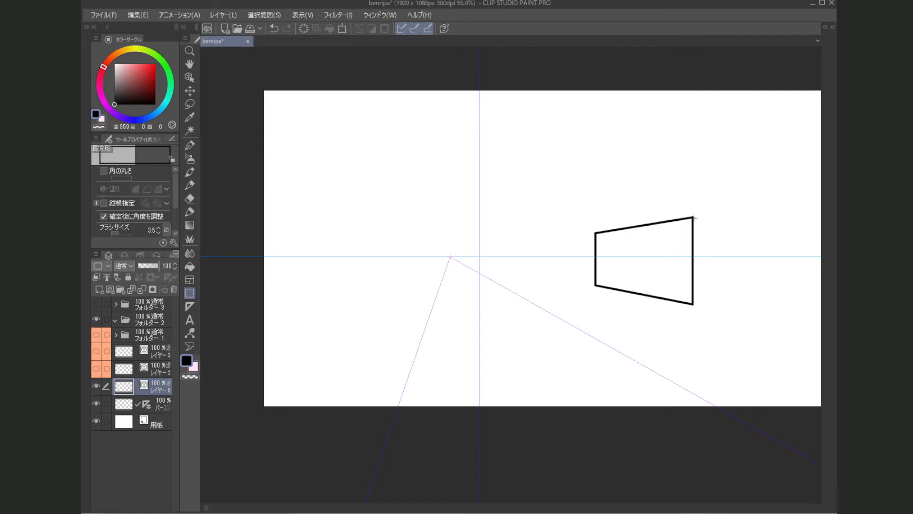
{"action": "left_click_drag", "start_coordinate": [694, 218], "coordinate": [778, 305]}
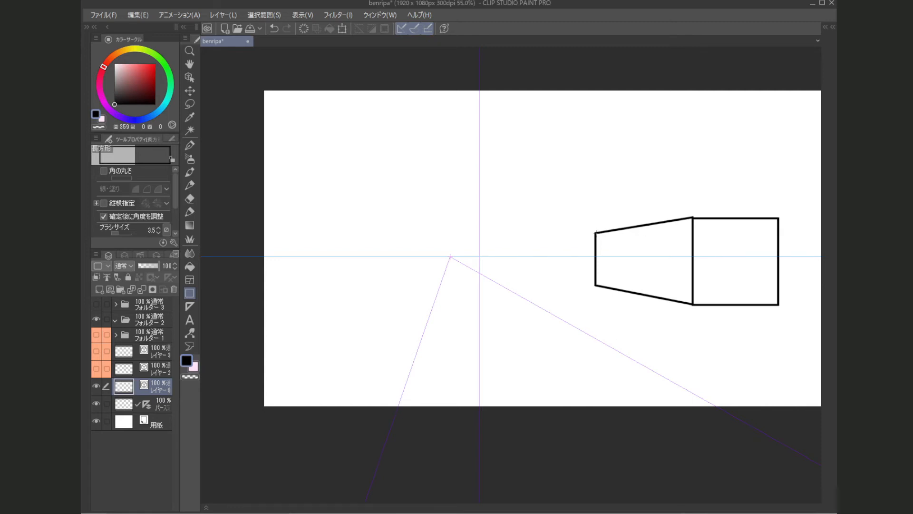
Draw the box's bottom face and its remaining faces with corner-to-corner rectangles snapped to the perspective ruler
{"action": "left_click_drag", "start_coordinate": [596, 232], "coordinate": [644, 266]}
{"action": "key", "text": "Escape"}
{"action": "left_click_drag", "start_coordinate": [777, 303], "coordinate": [596, 285]}
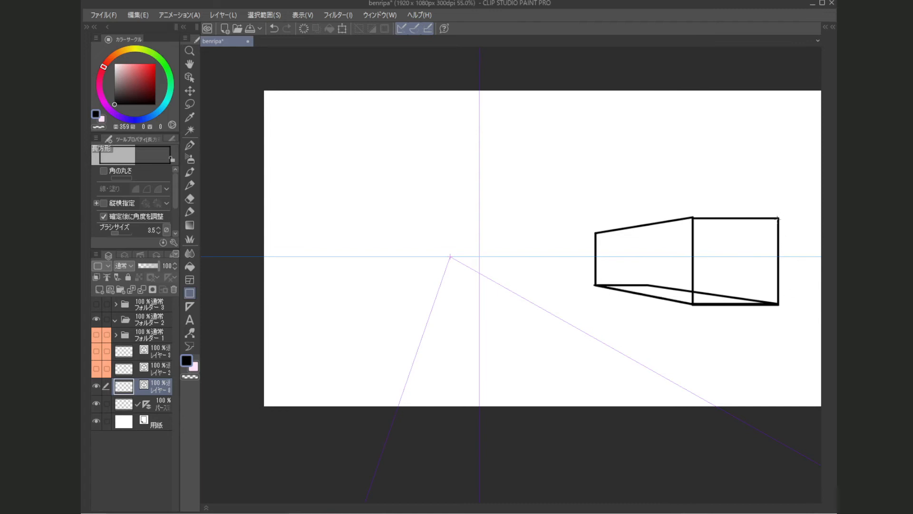
{"action": "left_click_drag", "start_coordinate": [778, 218], "coordinate": [778, 304]}
{"action": "mouse_move", "coordinate": [778, 303]}
{"action": "left_mouse_down"}
{"action": "mouse_move", "coordinate": [648, 261]}
{"action": "mouse_move", "coordinate": [653, 233]}
{"action": "left_mouse_up"}
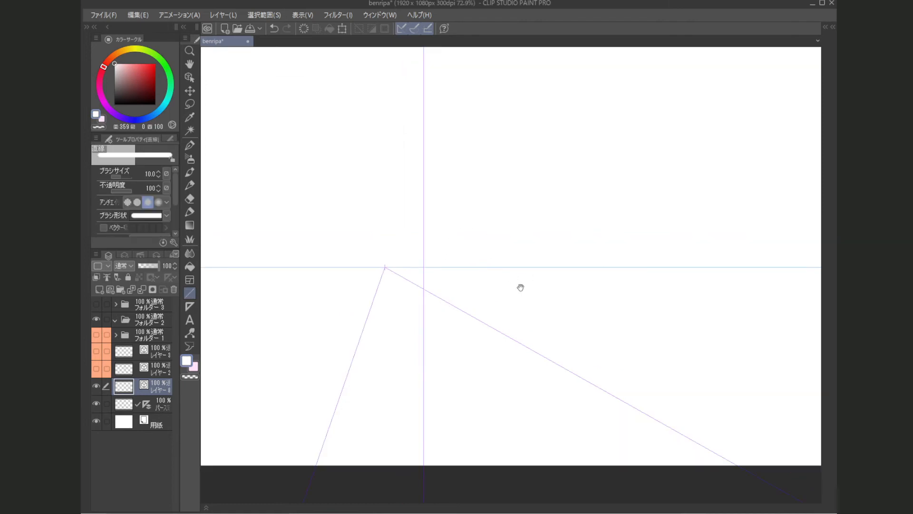
Set the straight line tool's brush size to 15 and draw a vertical white line across the horizon, right of the vanishing point
{"action": "left_click_drag", "start_coordinate": [518, 286], "coordinate": [510, 283]}
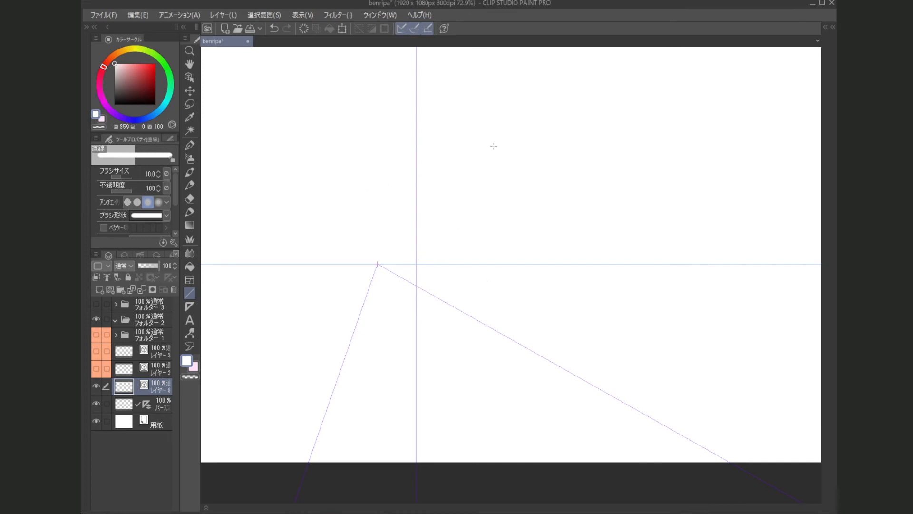
{"action": "left_click_drag", "start_coordinate": [411, 244], "coordinate": [431, 246]}
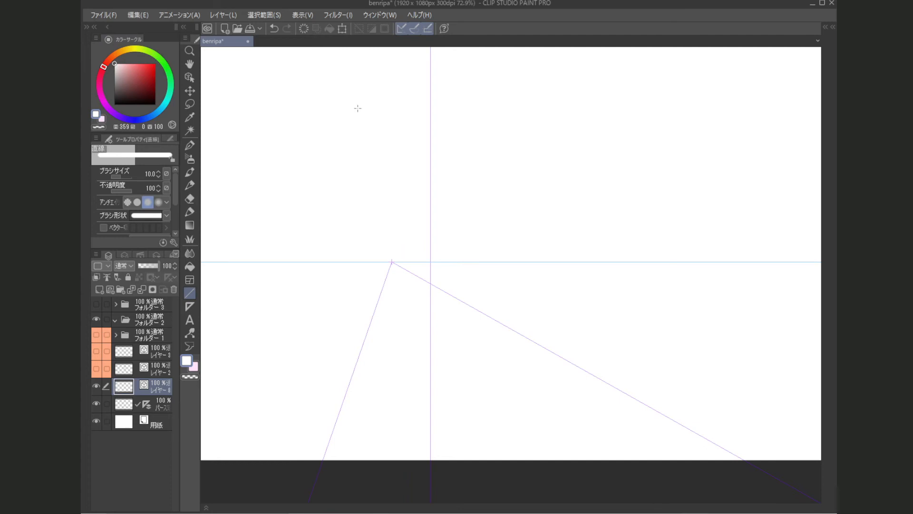
{"action": "key", "text": "bracketright"}
{"action": "key", "text": "bracketright"}
{"action": "left_click_drag", "start_coordinate": [493, 246], "coordinate": [445, 219]}
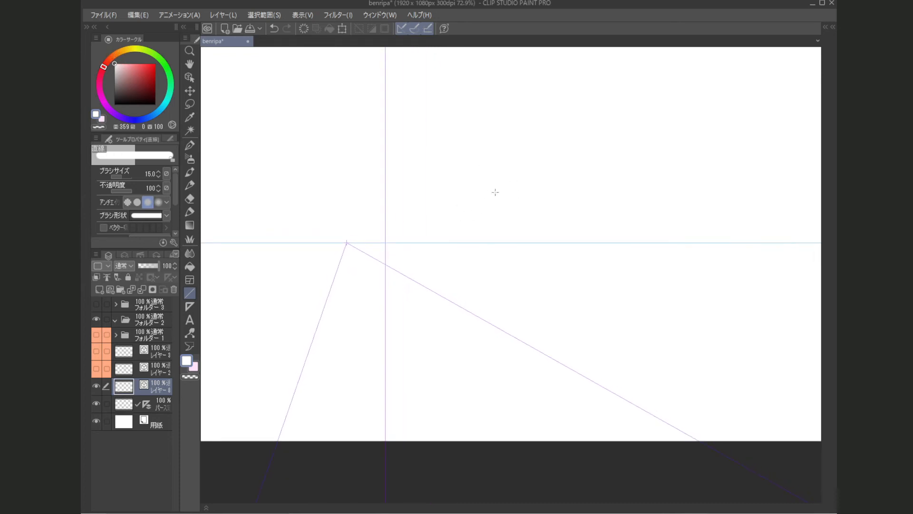
{"action": "left_click_drag", "start_coordinate": [466, 160], "coordinate": [467, 272]}
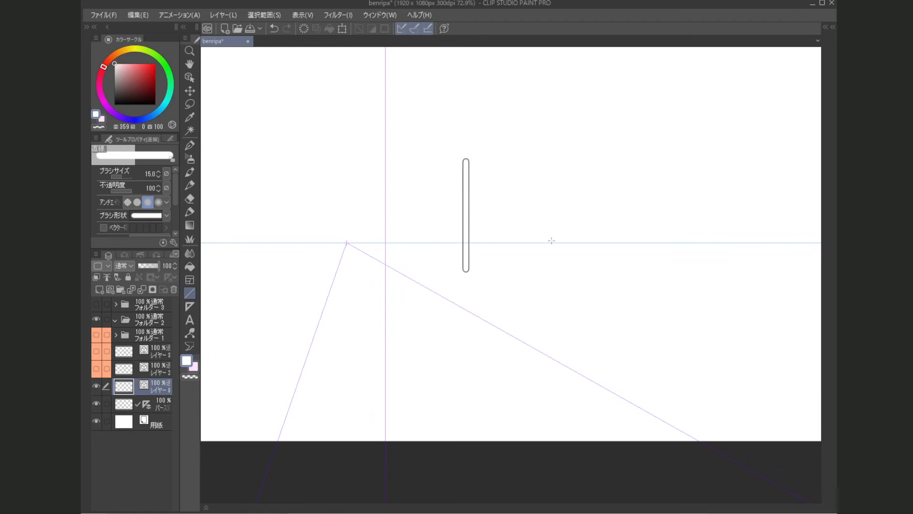
{"action": "left_click_drag", "start_coordinate": [531, 265], "coordinate": [544, 284]}
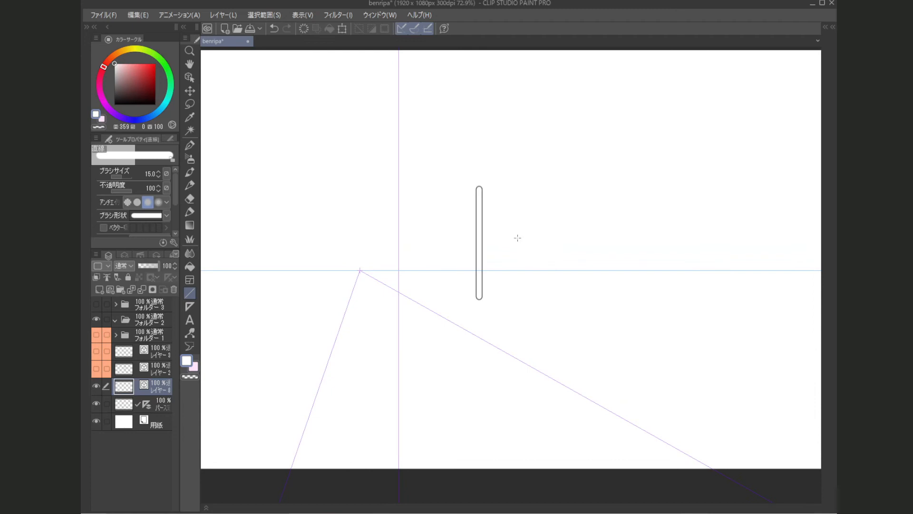
{"action": "scroll", "coordinate": [517, 248], "scroll_direction": "up", "scroll_amount": 6}
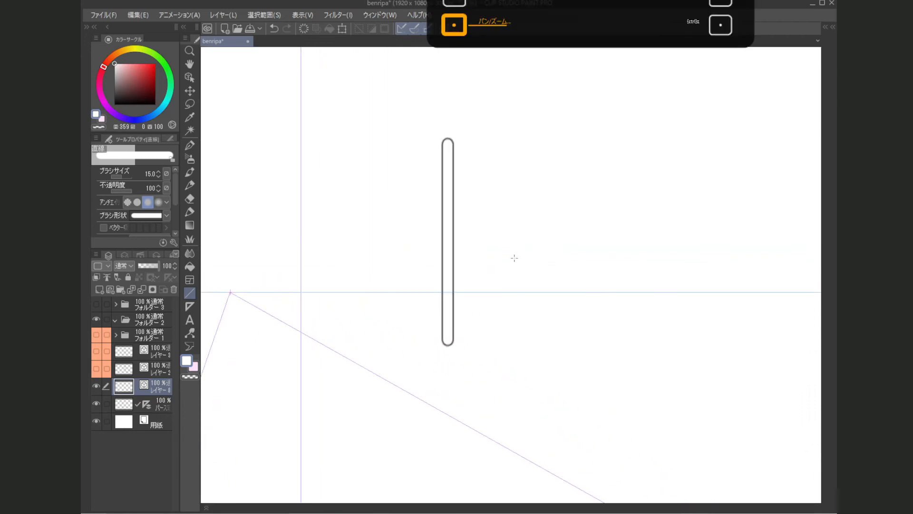
{"action": "left_click_drag", "start_coordinate": [512, 241], "coordinate": [537, 242]}
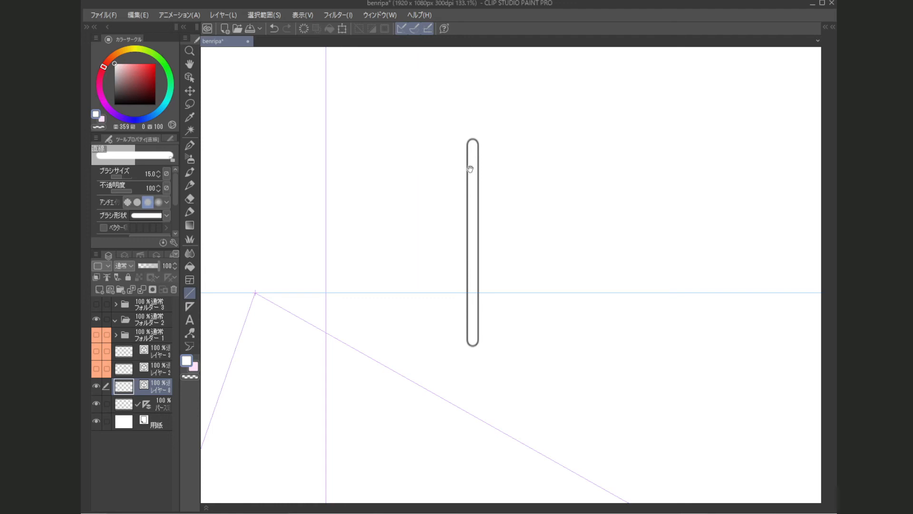
{"action": "left_click_drag", "start_coordinate": [469, 169], "coordinate": [466, 174]}
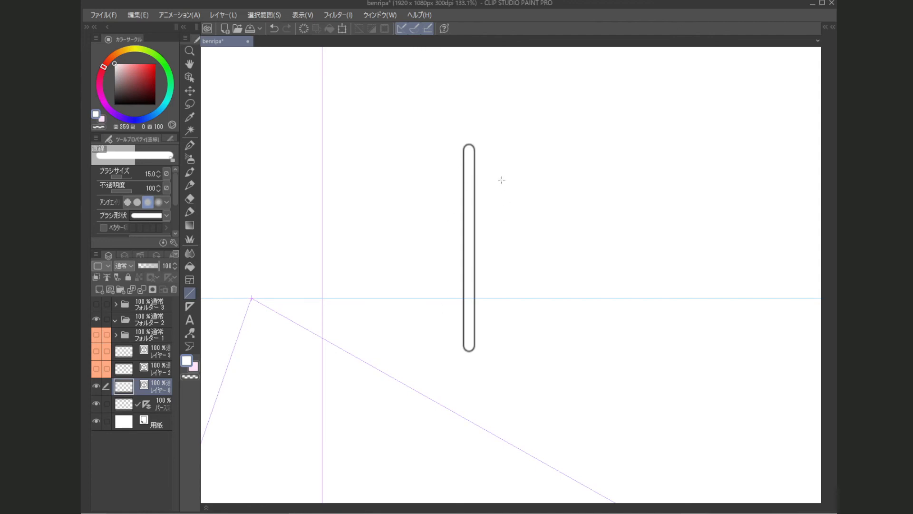
{"action": "left_click_drag", "start_coordinate": [488, 200], "coordinate": [479, 202]}
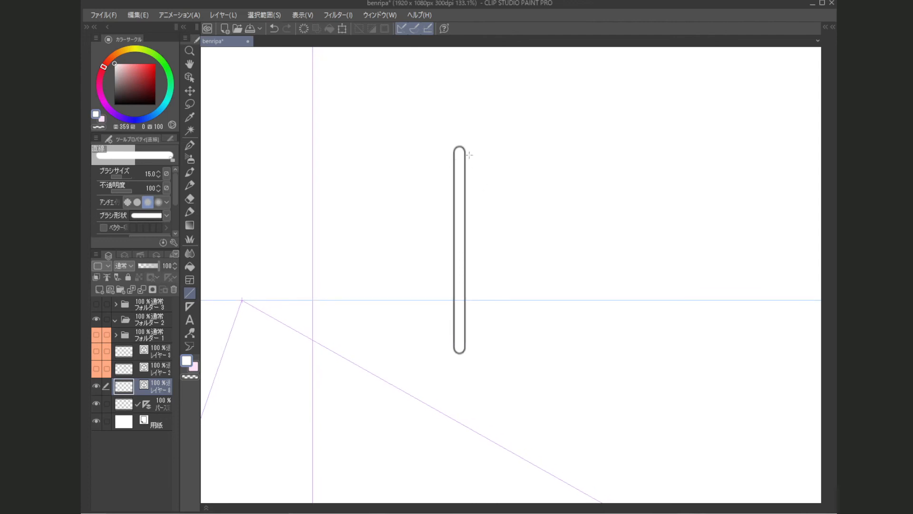
{"action": "mouse_move", "coordinate": [461, 157]}
{"action": "left_mouse_down"}
{"action": "mouse_move", "coordinate": [542, 112]}
{"action": "mouse_move", "coordinate": [555, 202]}
{"action": "mouse_move", "coordinate": [555, 343]}
{"action": "left_mouse_up"}
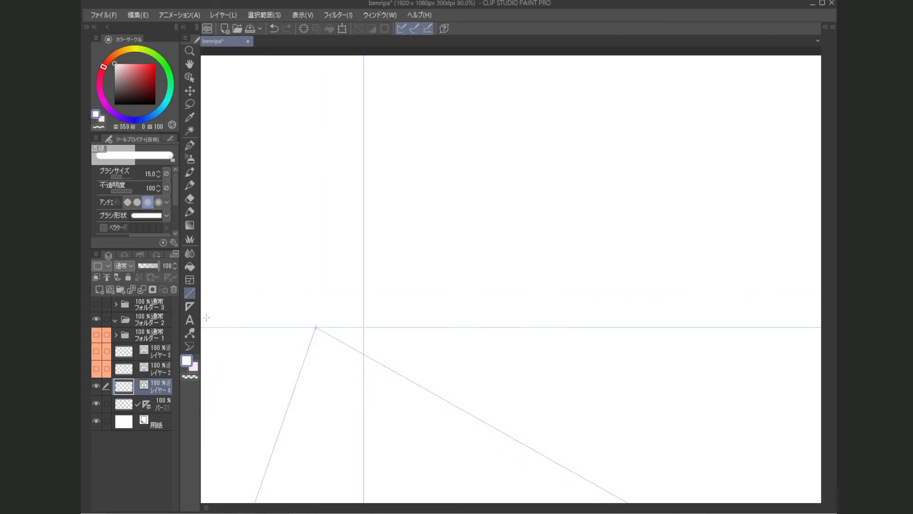
Show the window drawing's layer and フォルダー 1, and examine the outlined balcony railing up close
{"action": "left_click", "coordinate": [96, 369]}
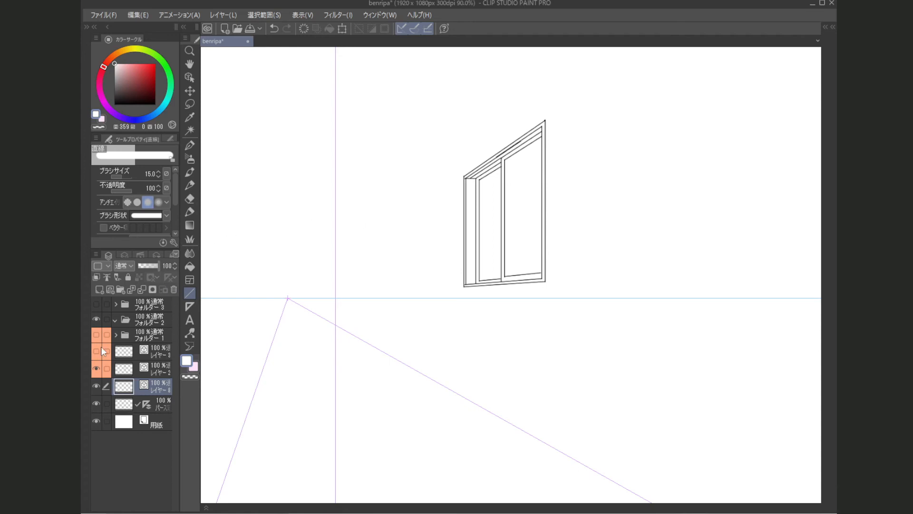
{"action": "left_click", "coordinate": [96, 335]}
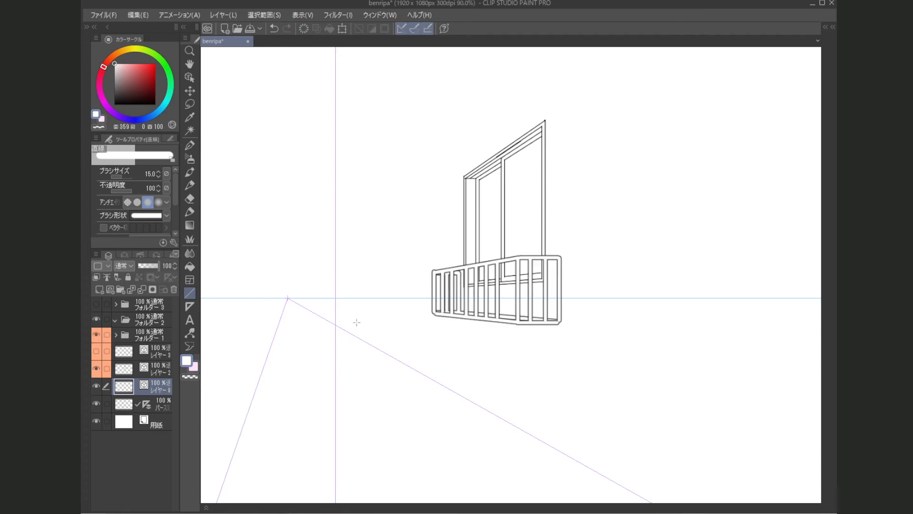
{"action": "scroll", "coordinate": [485, 327], "scroll_direction": "up", "scroll_amount": 3}
{"action": "left_click_drag", "start_coordinate": [438, 327], "coordinate": [440, 286]}
{"action": "scroll", "coordinate": [440, 287], "scroll_direction": "up", "scroll_amount": 2}
{"action": "left_click_drag", "start_coordinate": [529, 291], "coordinate": [505, 304]}
{"action": "left_click_drag", "start_coordinate": [333, 347], "coordinate": [484, 340]}
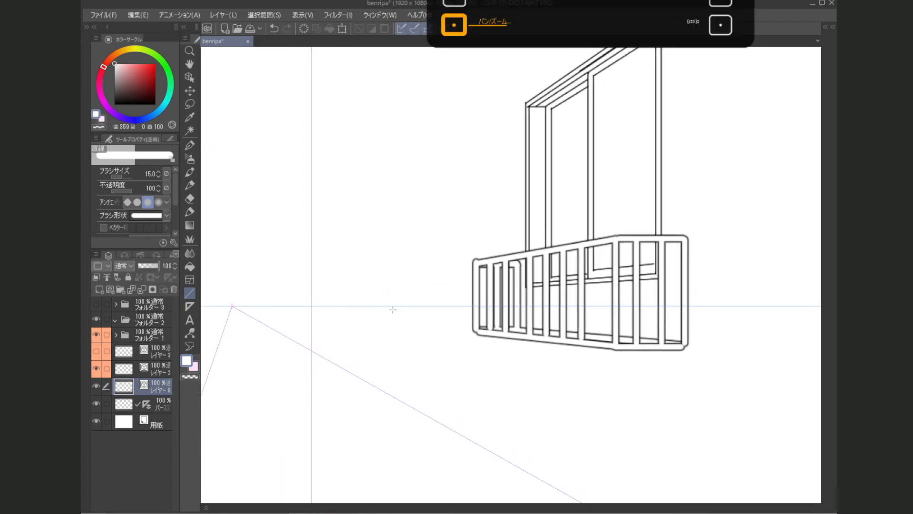
{"action": "scroll", "coordinate": [441, 288], "scroll_direction": "down", "scroll_amount": 4}
{"action": "left_click_drag", "start_coordinate": [441, 287], "coordinate": [456, 283]}
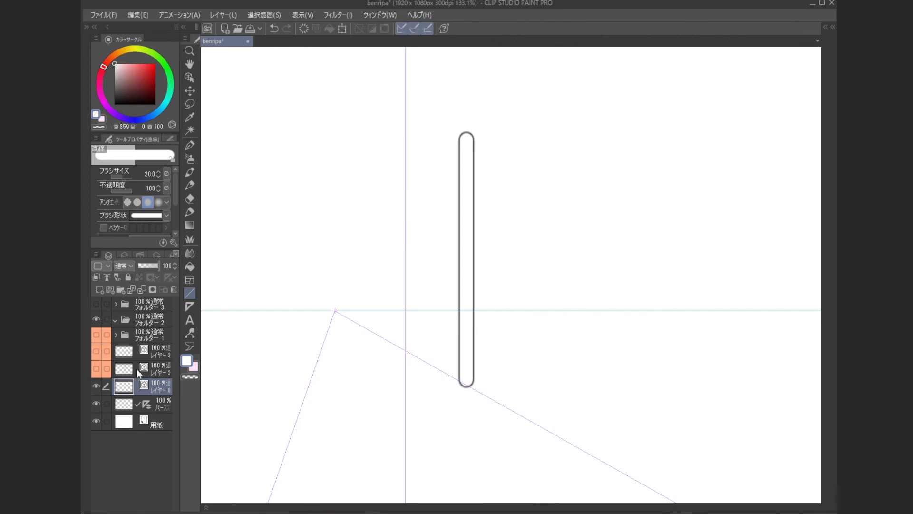
Show the line layer's properties and turn its border effect (境界効果) off and back on
{"action": "left_click", "coordinate": [124, 256]}
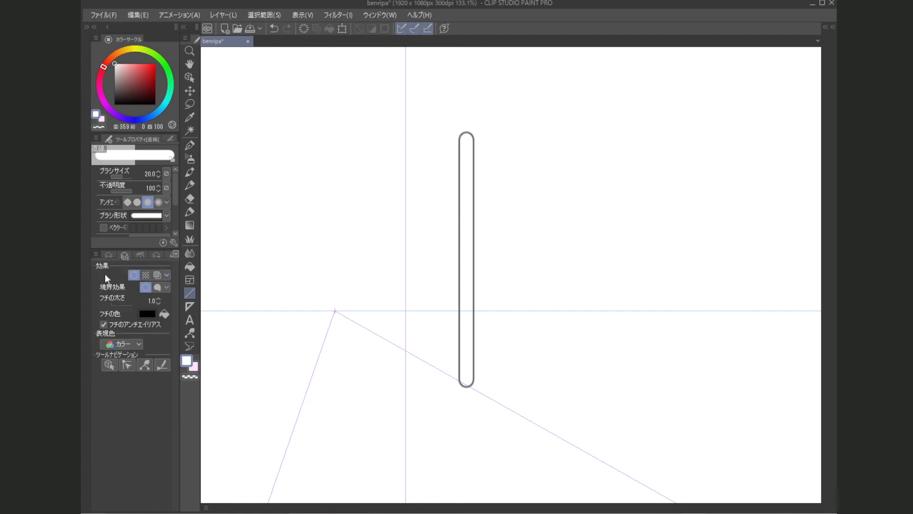
{"action": "left_click", "coordinate": [135, 274]}
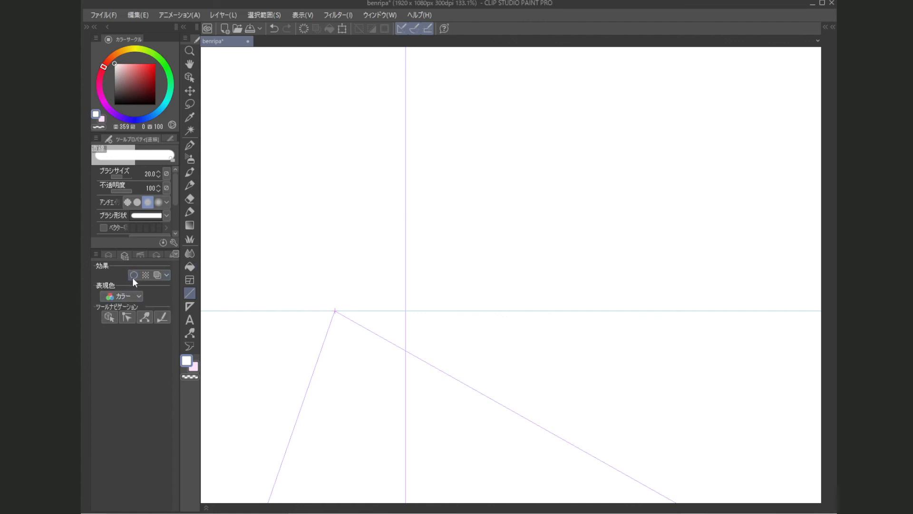
{"action": "left_click", "coordinate": [134, 275]}
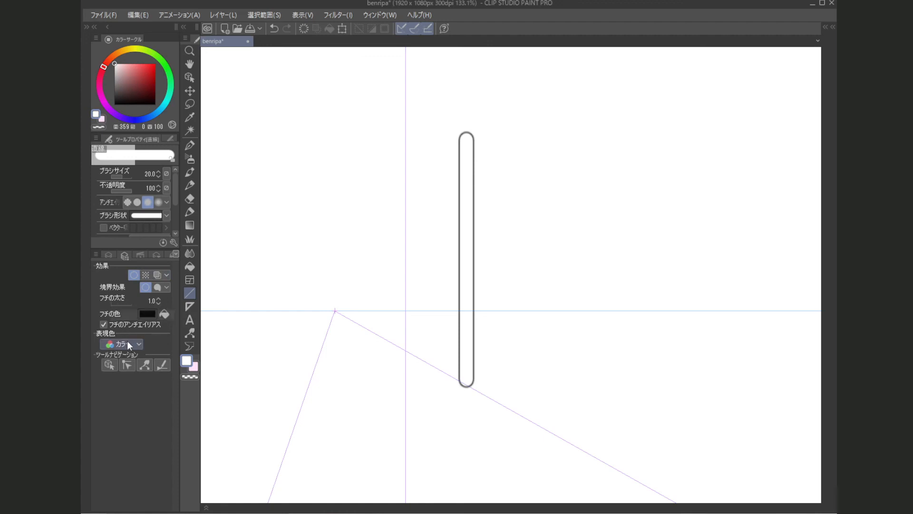
Set the line layer's border colour (フチの色) to bright red and return to the layer list
{"action": "left_click", "coordinate": [146, 313]}
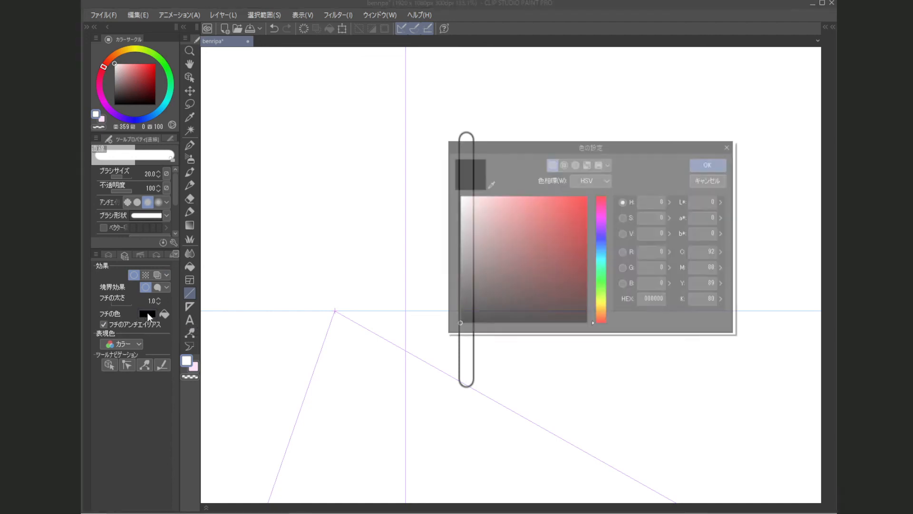
{"action": "left_click", "coordinate": [498, 280]}
{"action": "left_click_drag", "start_coordinate": [498, 279], "coordinate": [588, 196]}
{"action": "left_click", "coordinate": [709, 163]}
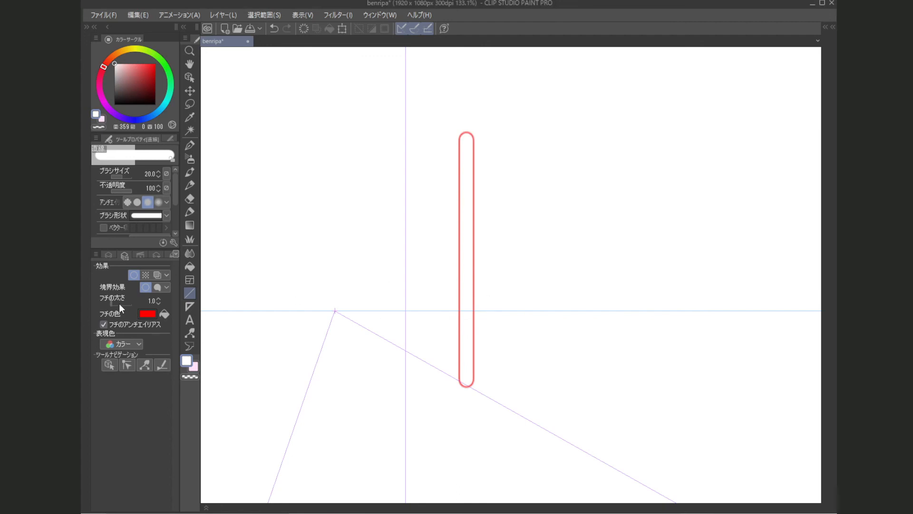
{"action": "left_click", "coordinate": [110, 255]}
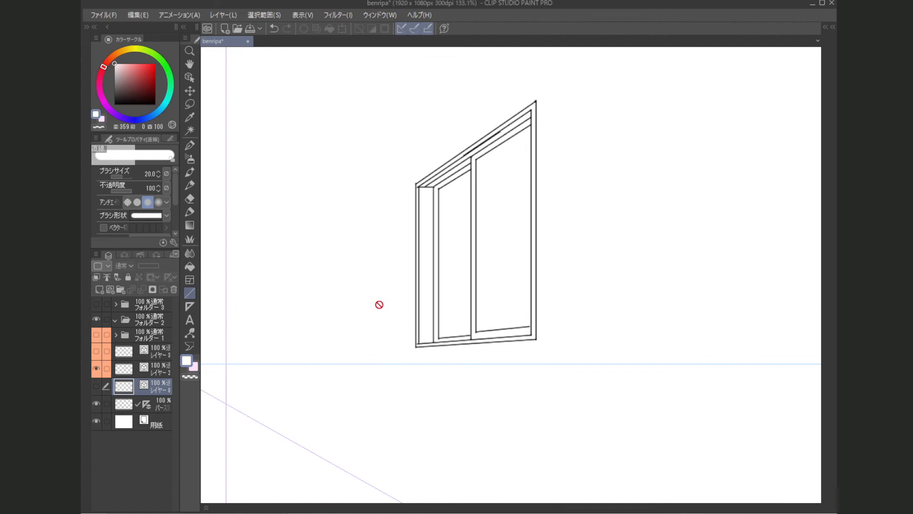